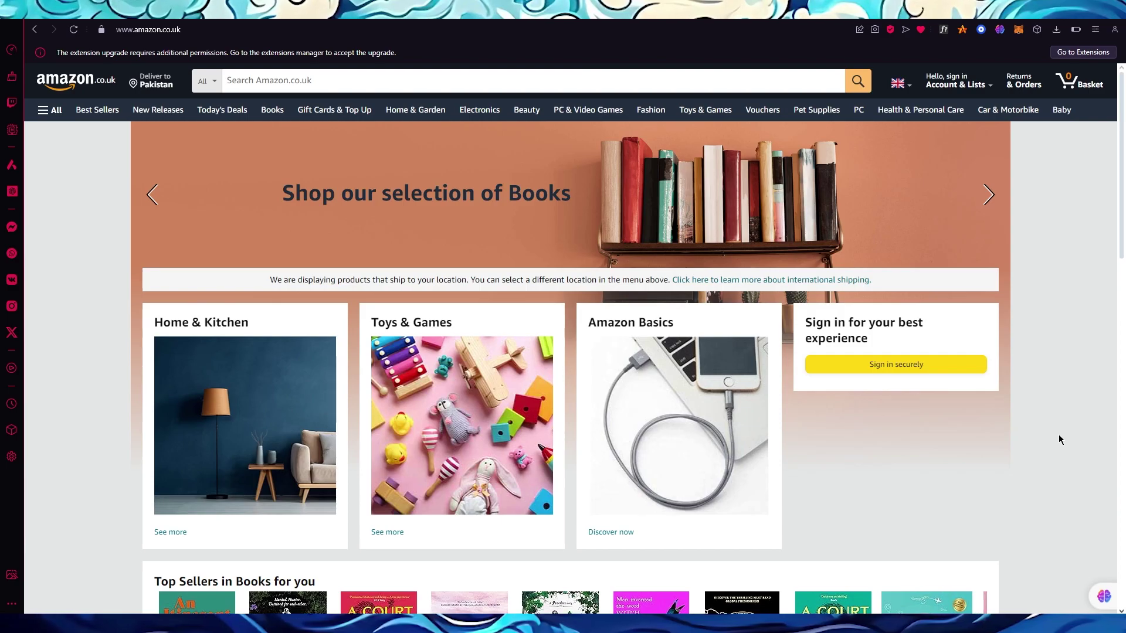
Open the Associates Programme page from the Make Money with Us links in the Amazon UK homepage footer
key(End)
scroll(771, 257, up, 2)
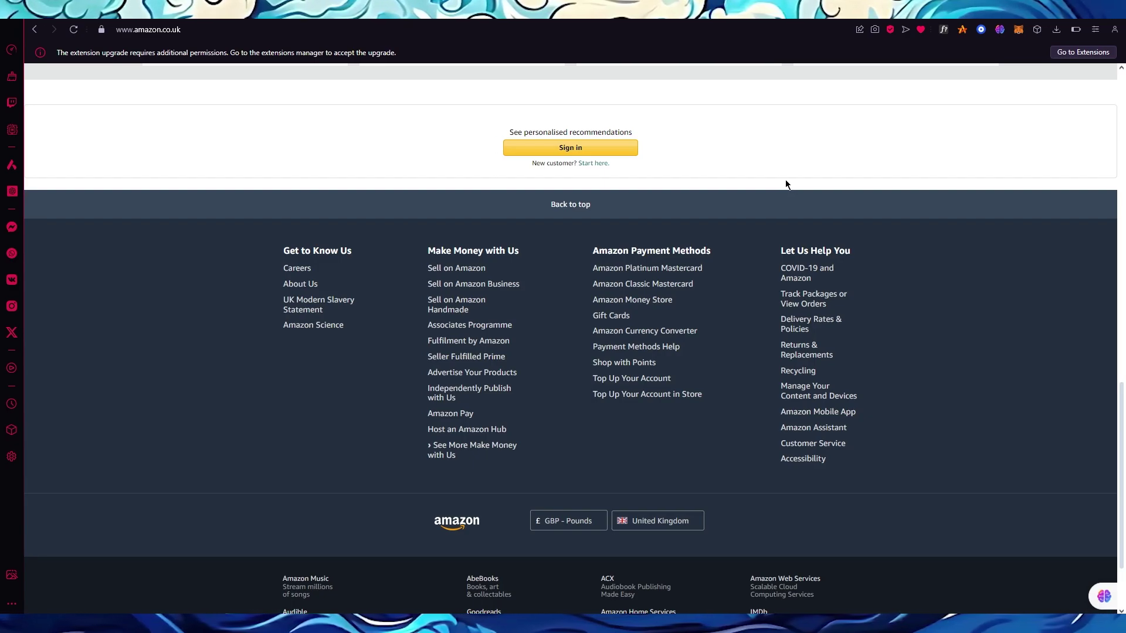
scroll(786, 183, down, 2)
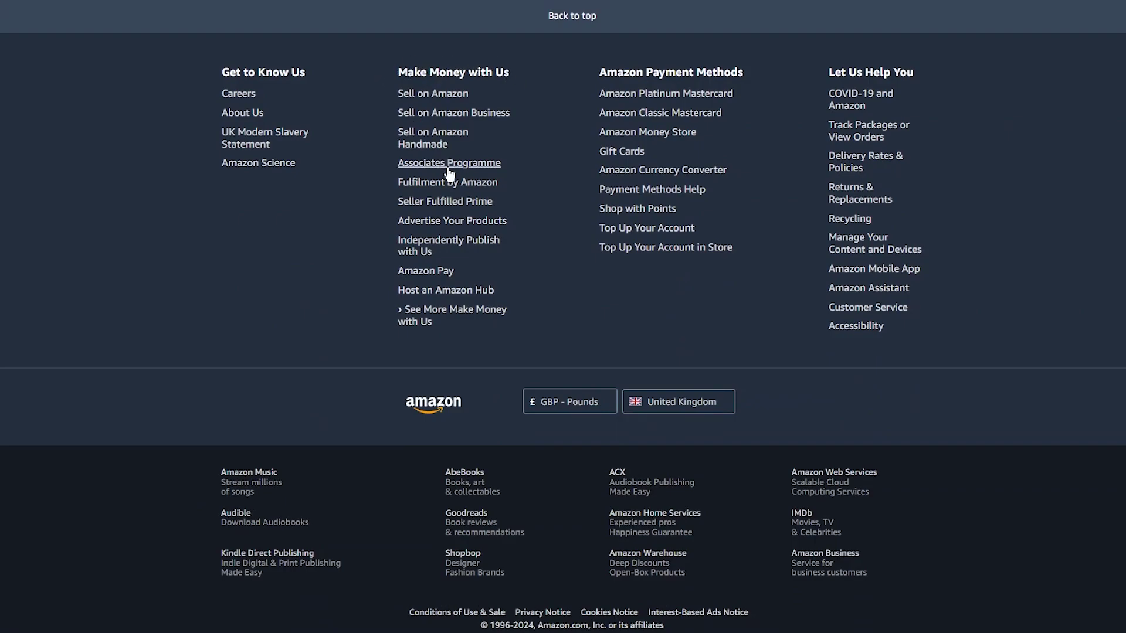
click(449, 167)
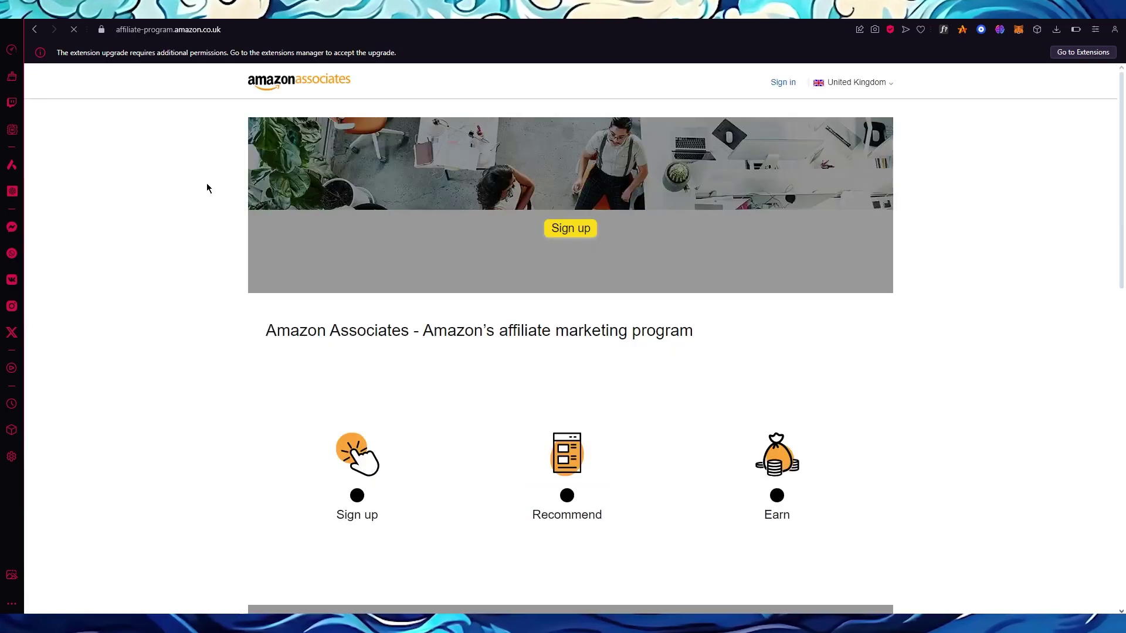
Examine the Amazon Associates page, covering the sign-up, recommend and earn explanation and the section leading to the frequently asked questions
scroll(181, 295, down, 3)
scroll(181, 295, up, 3)
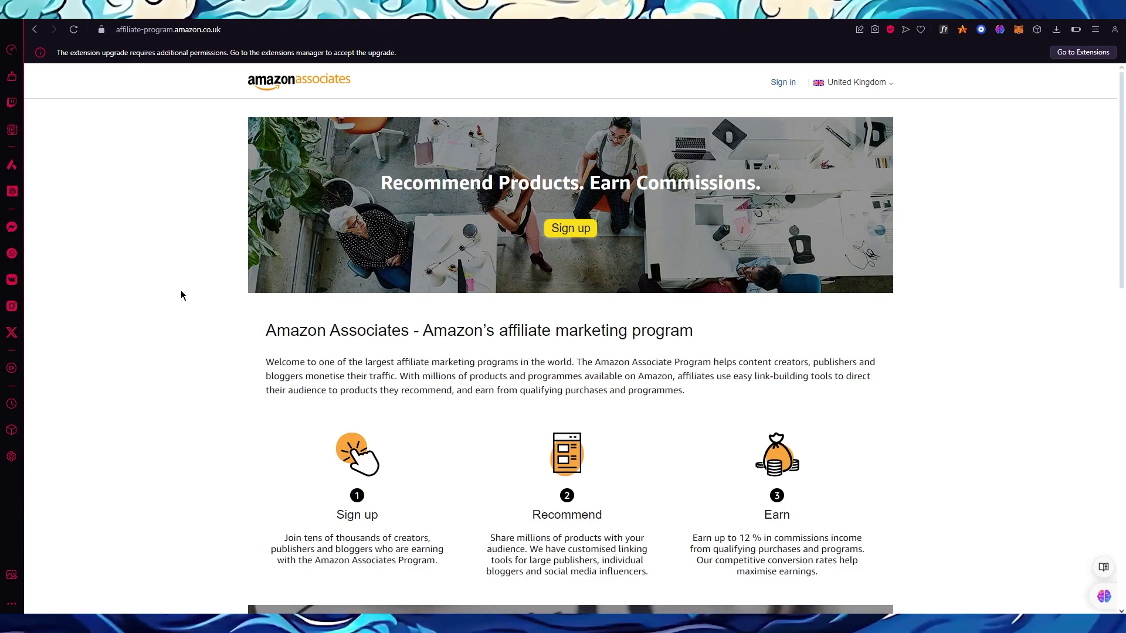
scroll(182, 295, down, 3)
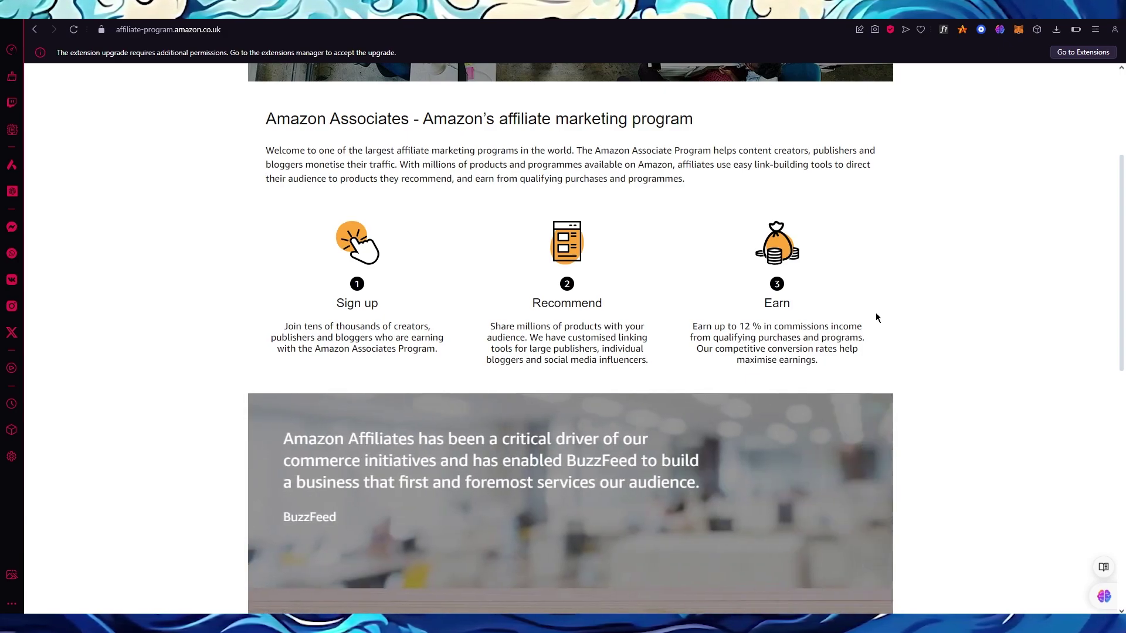
scroll(835, 132, up, 4)
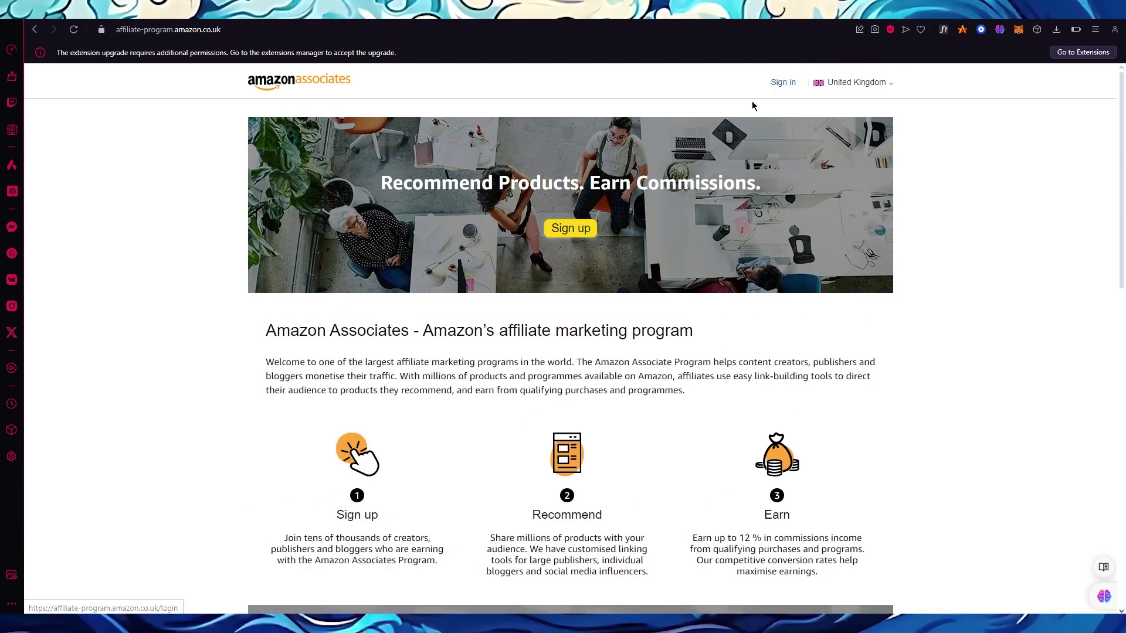
scroll(755, 100, down, 4)
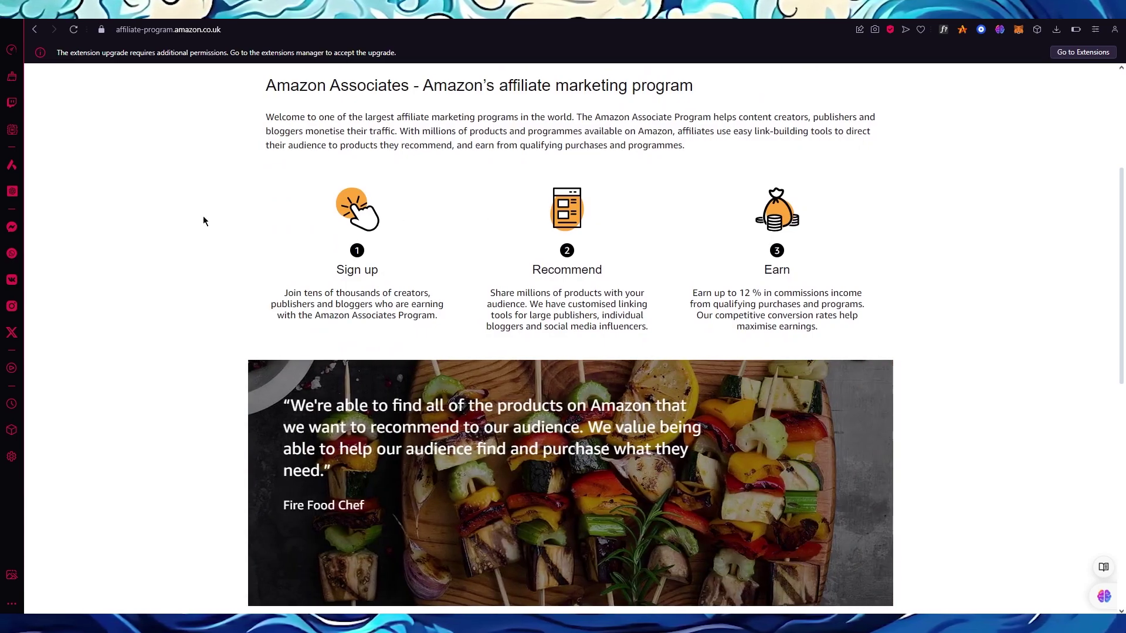
scroll(203, 217, down, 2)
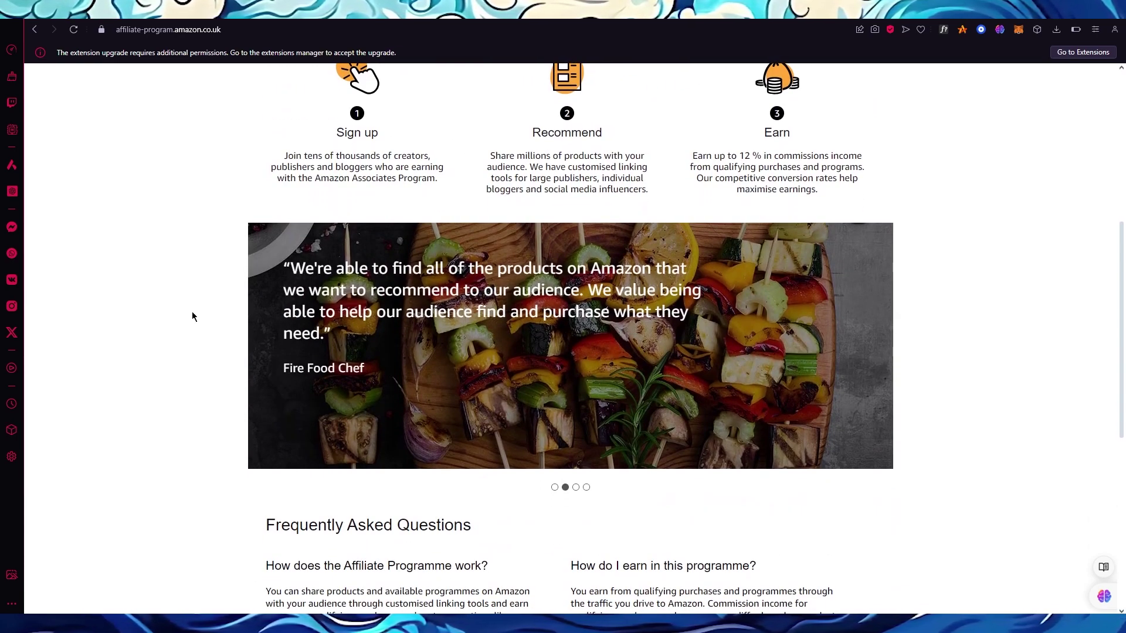
scroll(192, 313, up, 6)
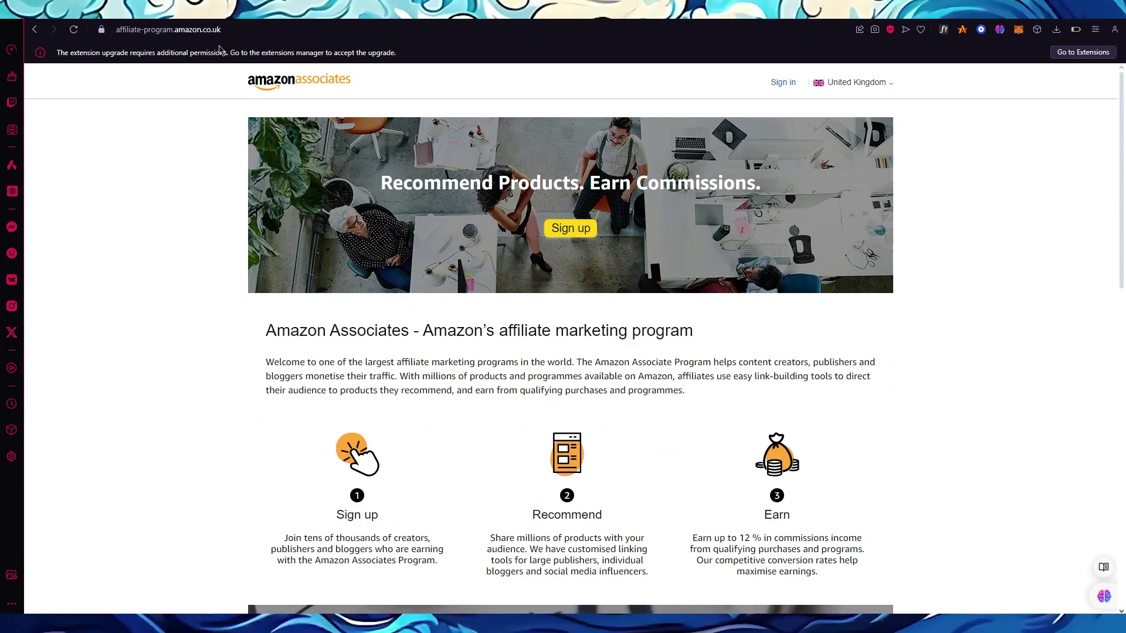
Go back to the Amazon UK homepage and look over its product categories
click(208, 29)
text(amazon)
key(Return)
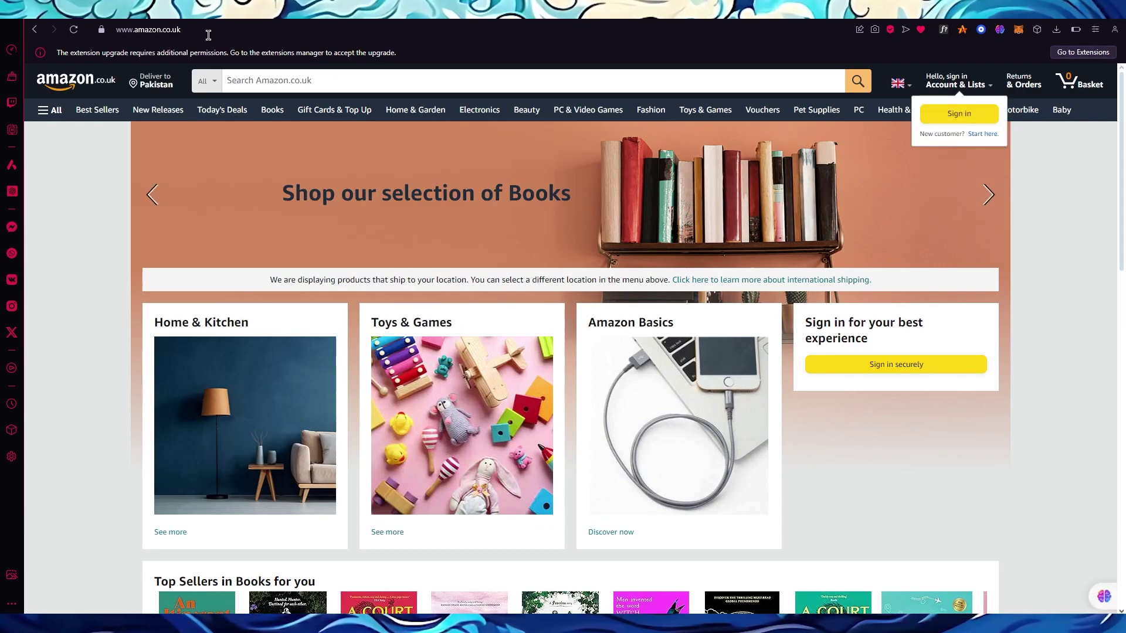
scroll(90, 301, down, 4)
scroll(90, 300, up, 4)
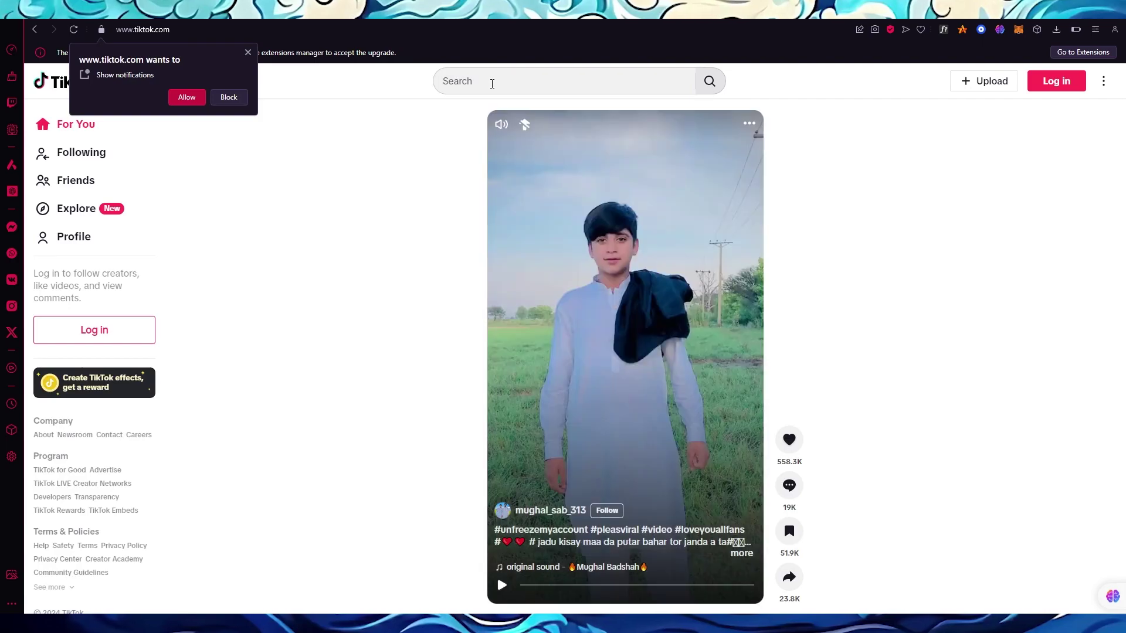
Search TikTok for "amazon finds", dismissing the notification request and solving the puzzle verification
click(481, 81)
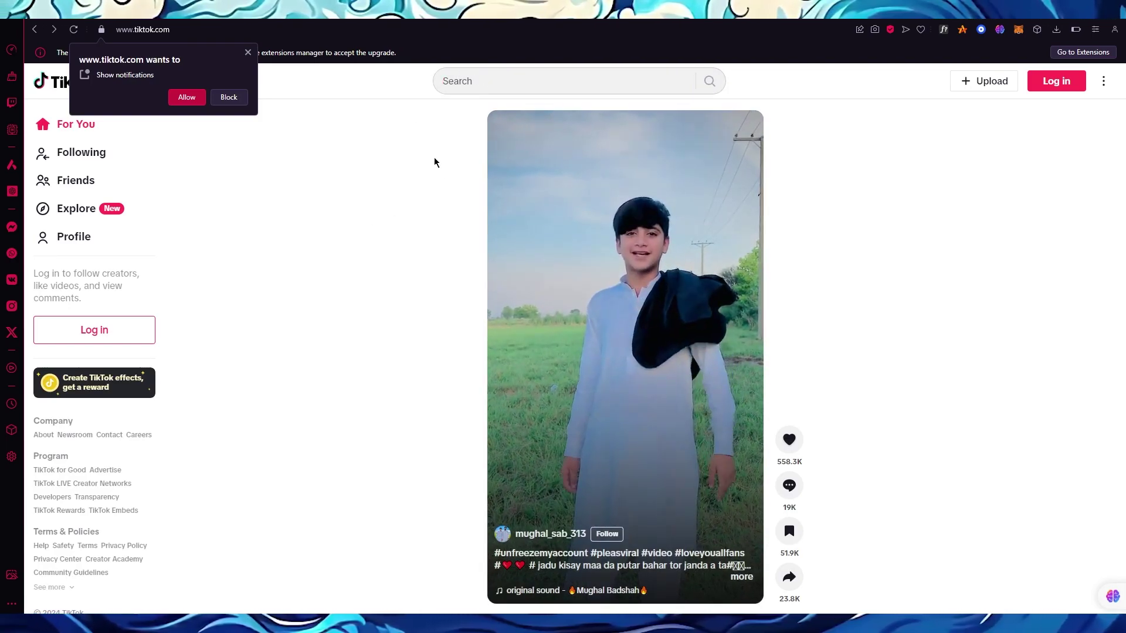
text(ama)
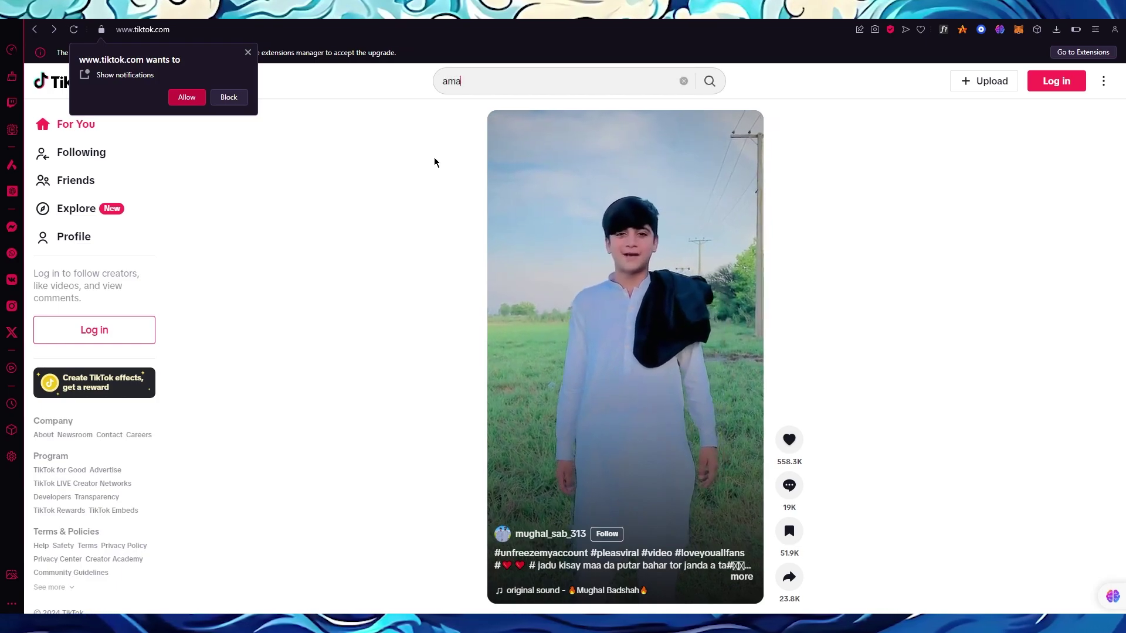
text(zon finds)
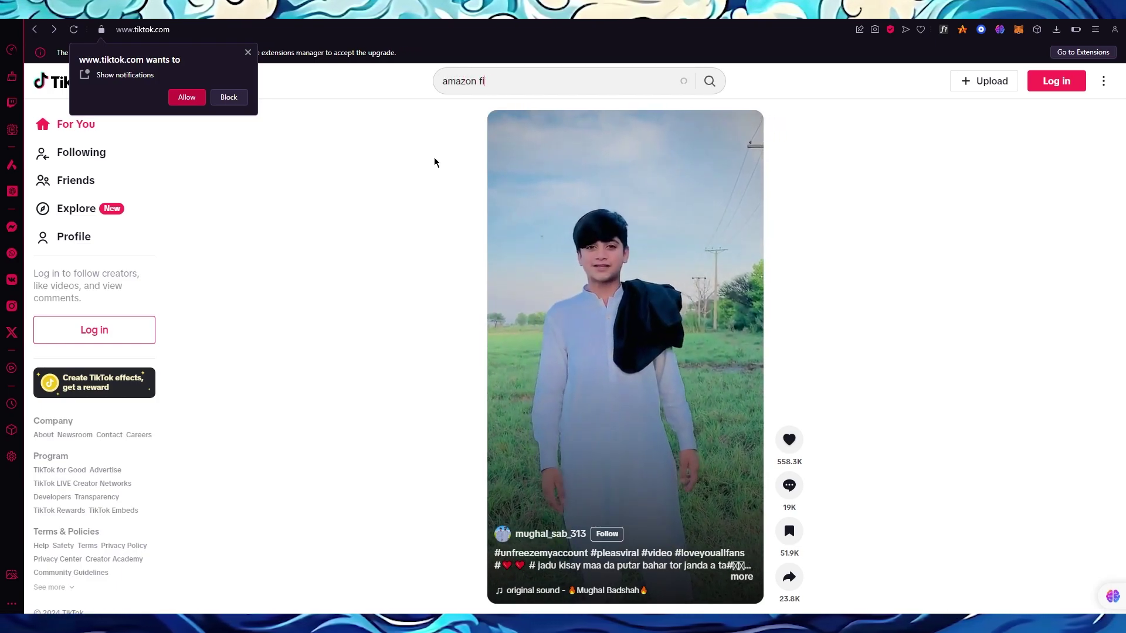
key(Return)
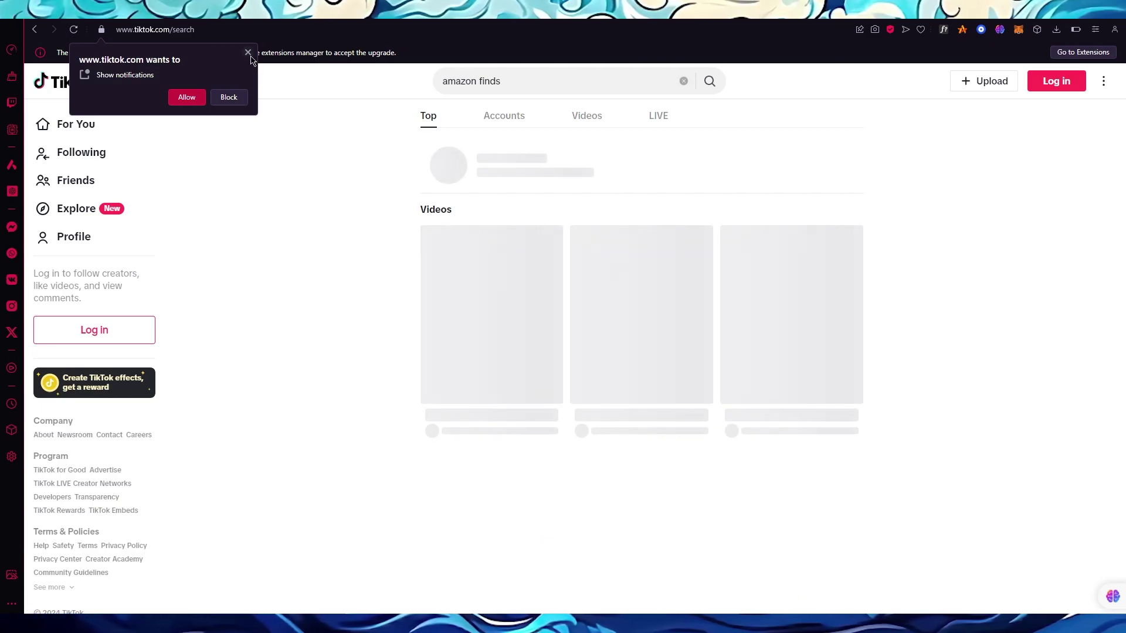
click(248, 54)
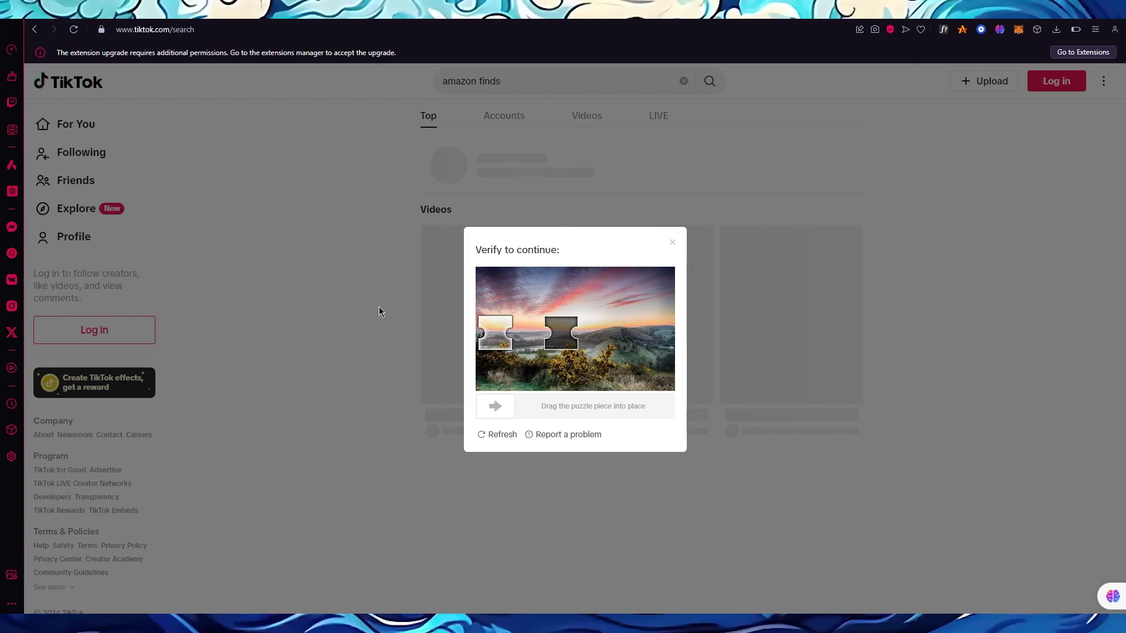
drag(495, 407, 560, 409)
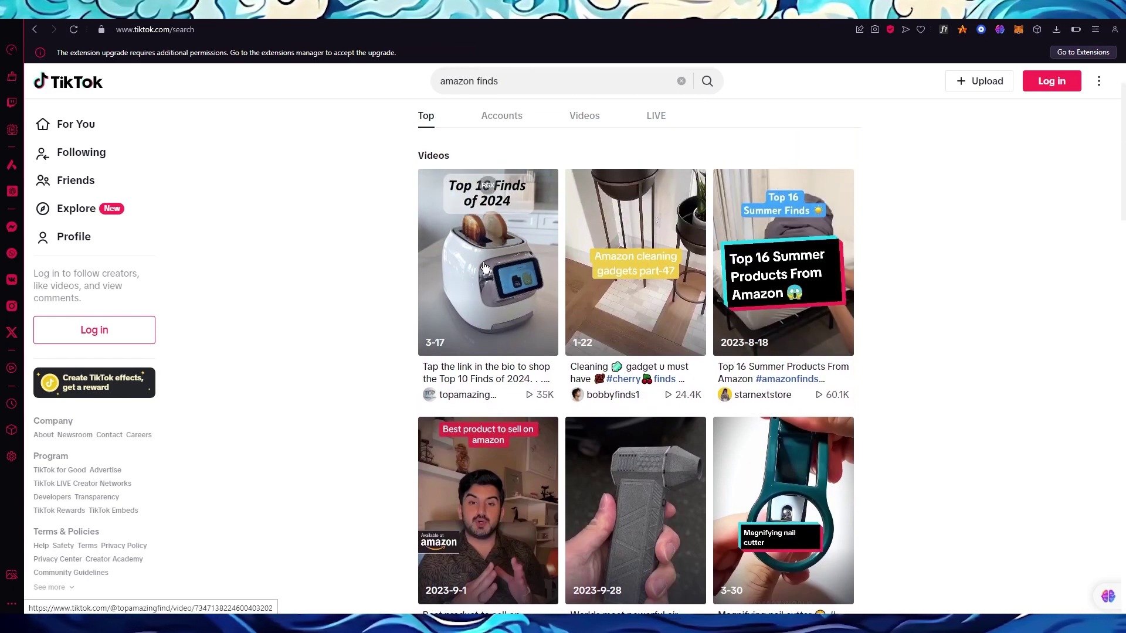
View the "Top 10 Finds of 2024" video from the TikTok search results and close it
scroll(484, 267, down, 2)
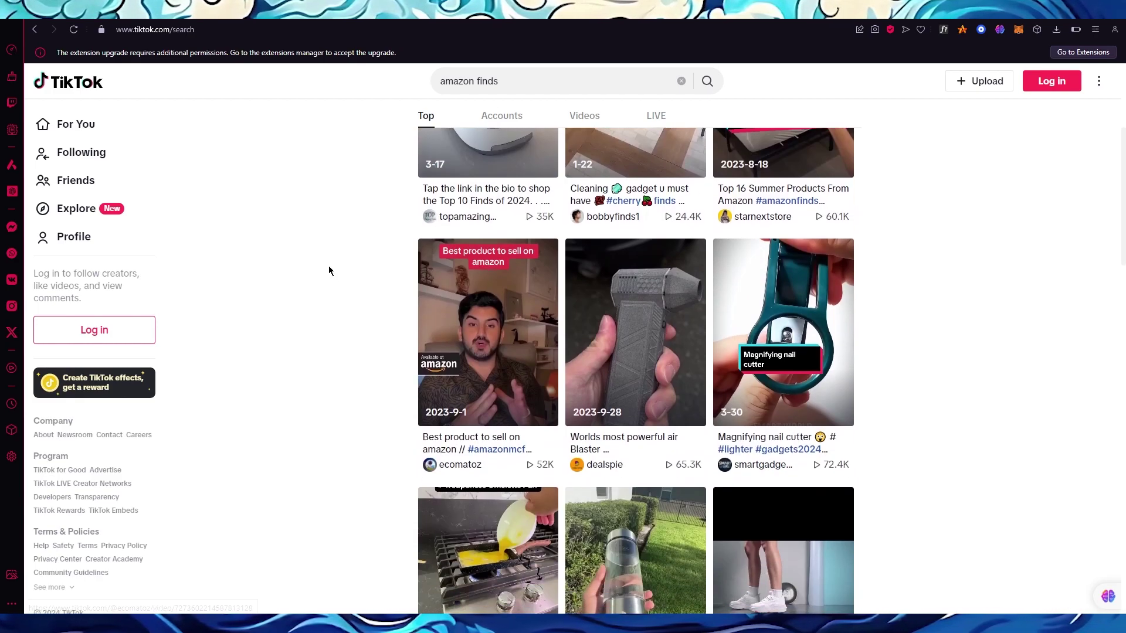
scroll(329, 271, up, 3)
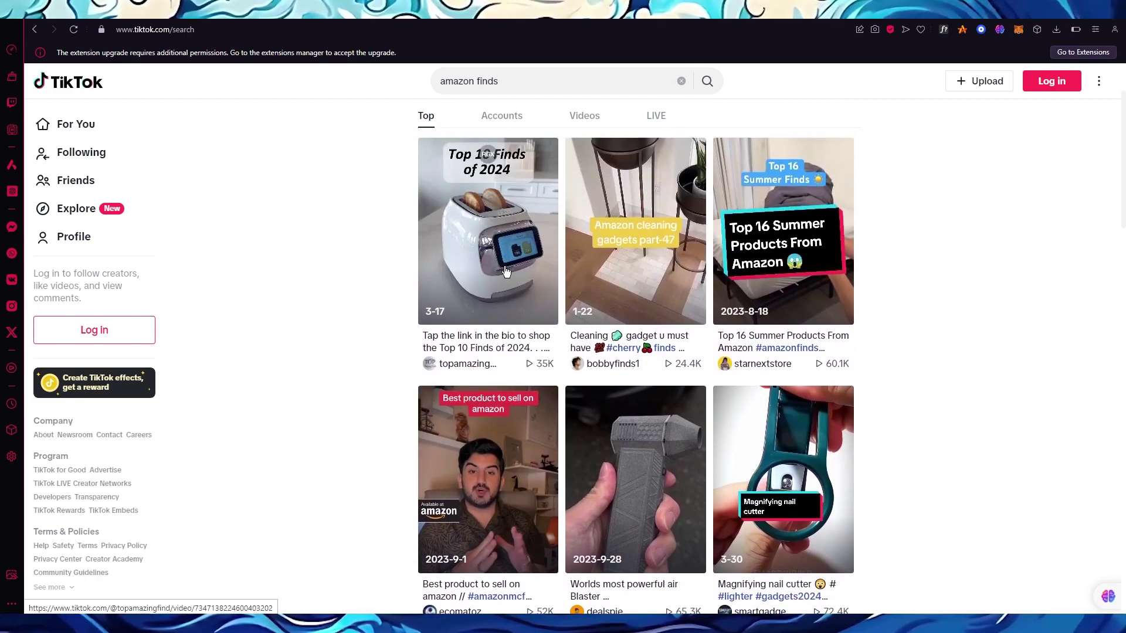
click(462, 316)
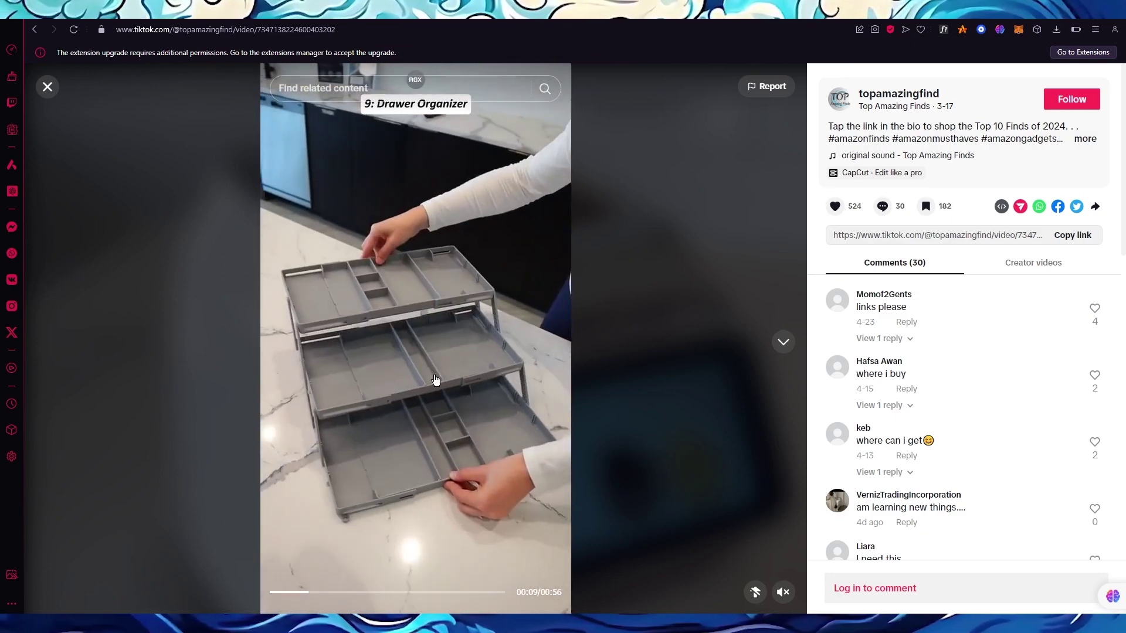
click(45, 87)
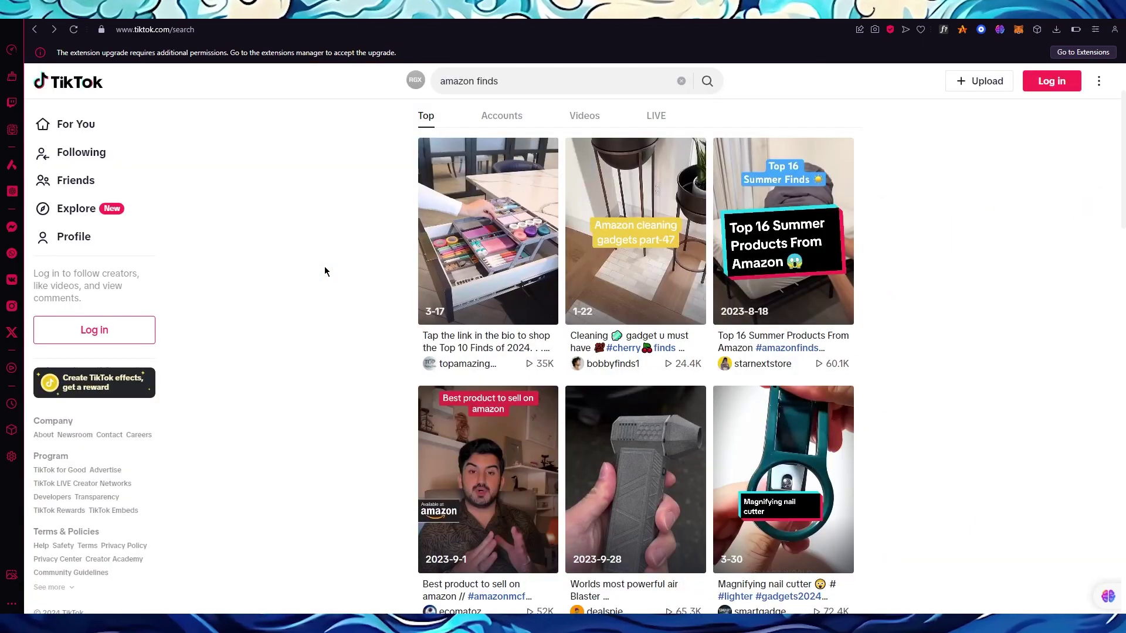
Browse the remaining "amazon finds" videos on TikTok for product ideas and return to the start of the results
scroll(417, 332, down, 6)
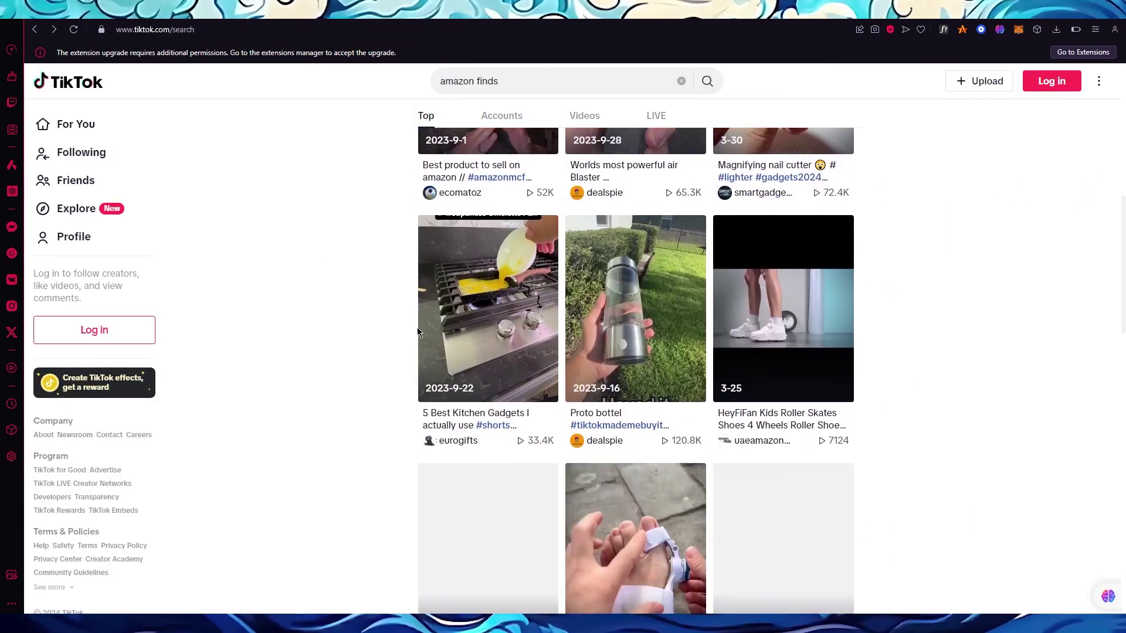
scroll(418, 332, down, 2)
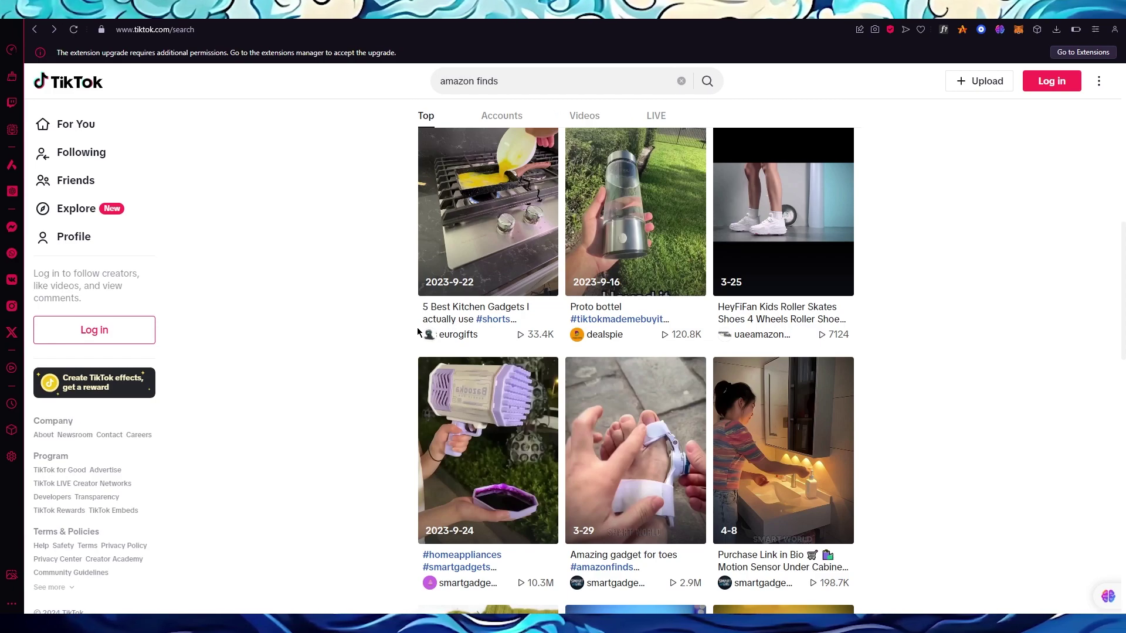
scroll(418, 332, down, 5)
scroll(418, 332, down, 3)
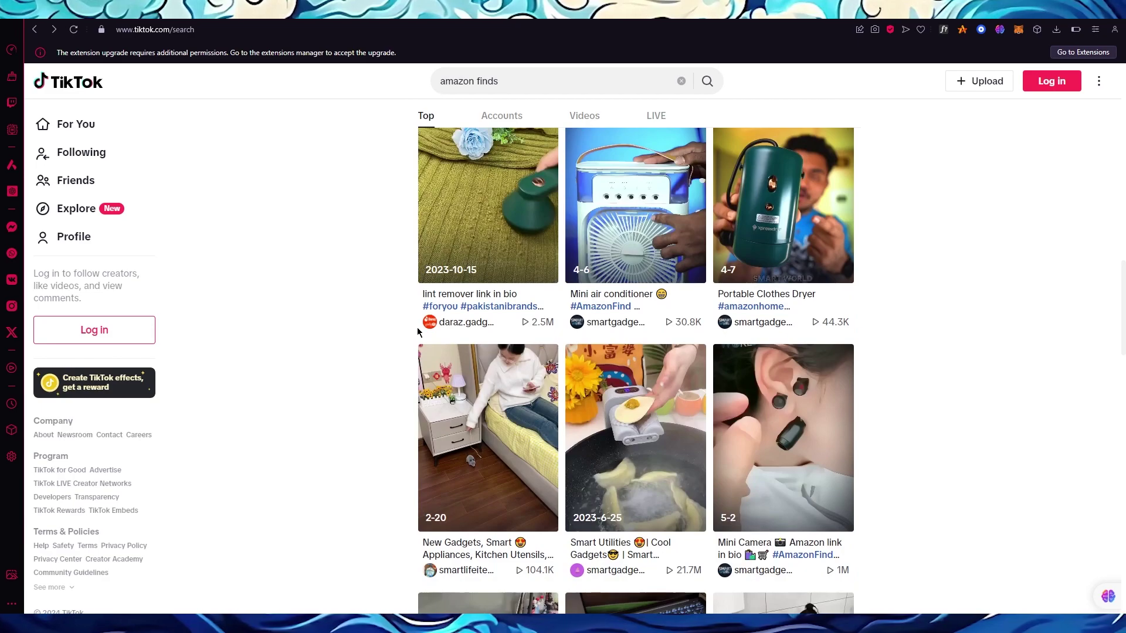
scroll(417, 332, up, 10)
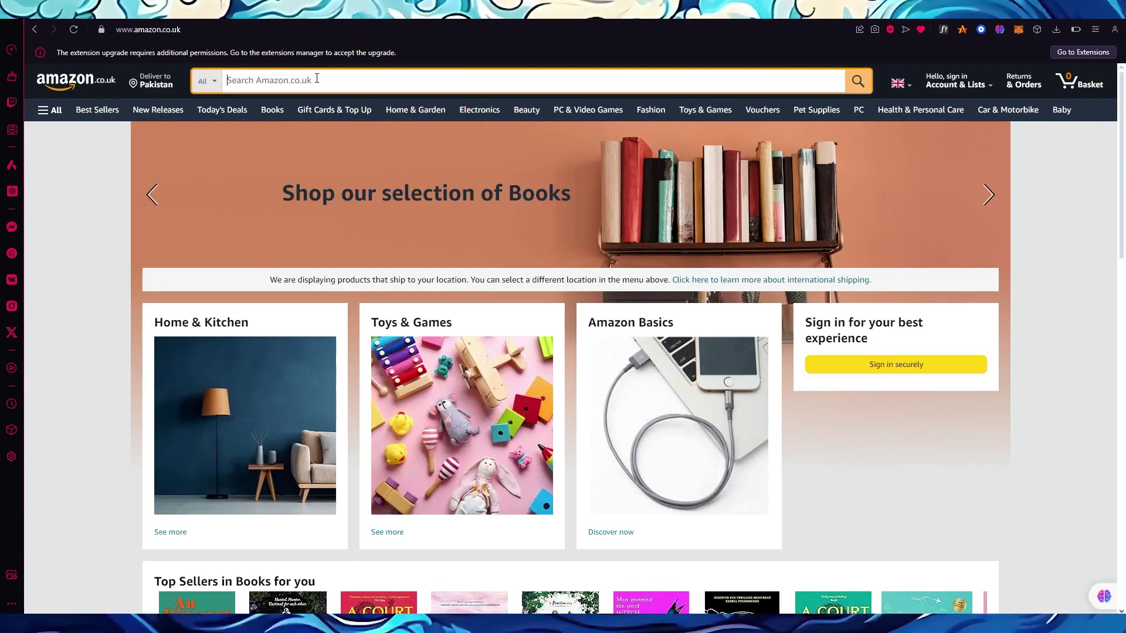
Search Amazon UK for "razer headphones" and open the white Razer Kaira X Wired Headset listing
click(317, 78)
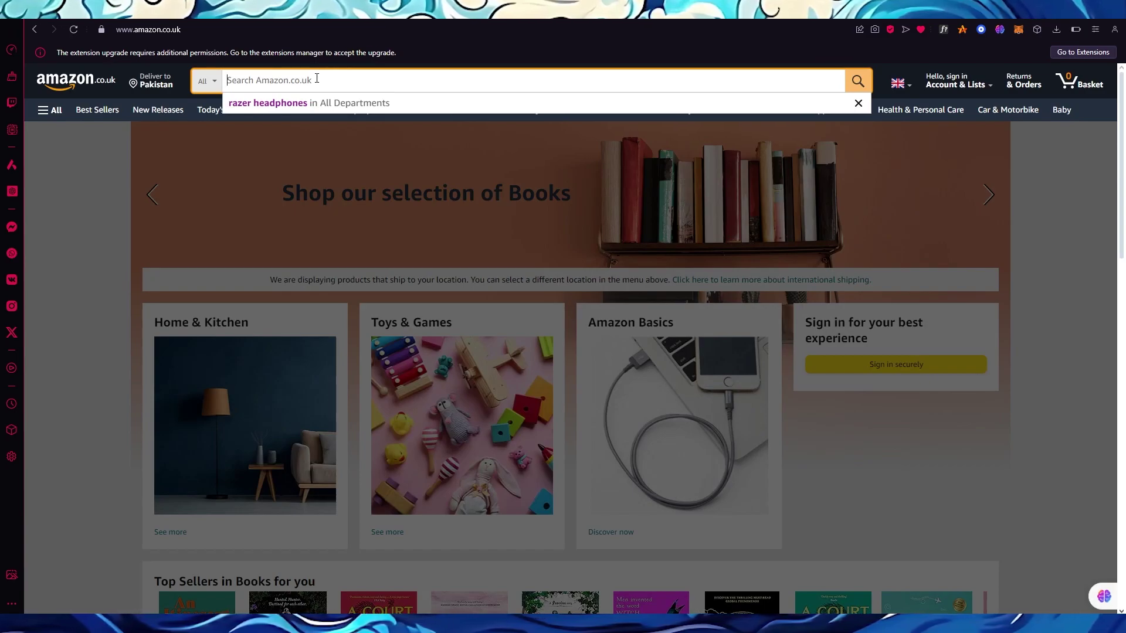
text(razer headphones)
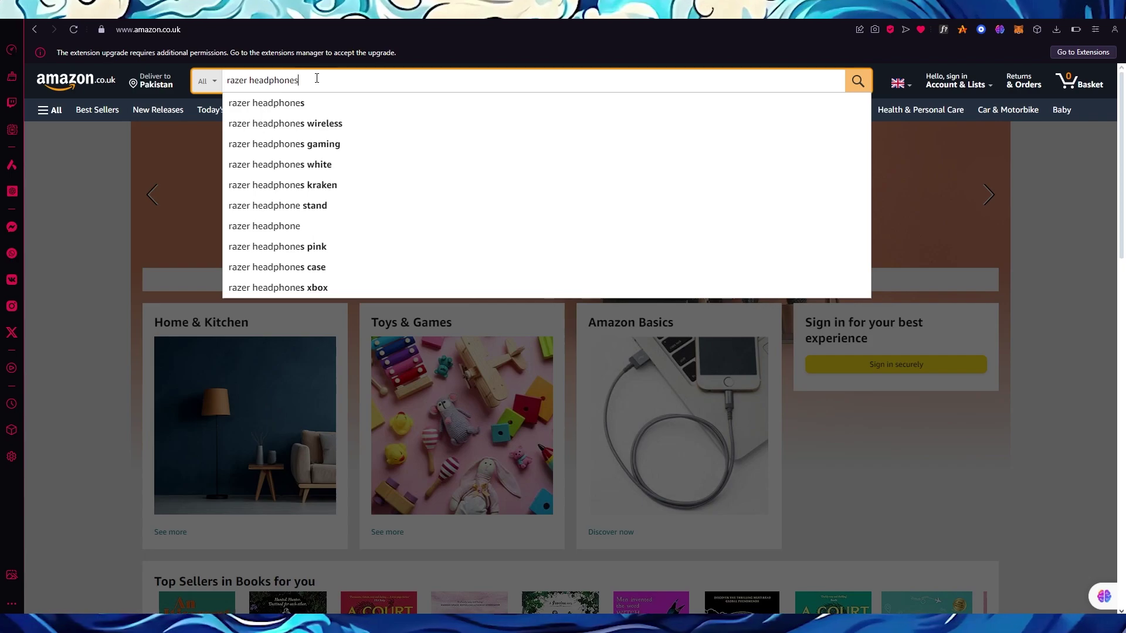
key(Return)
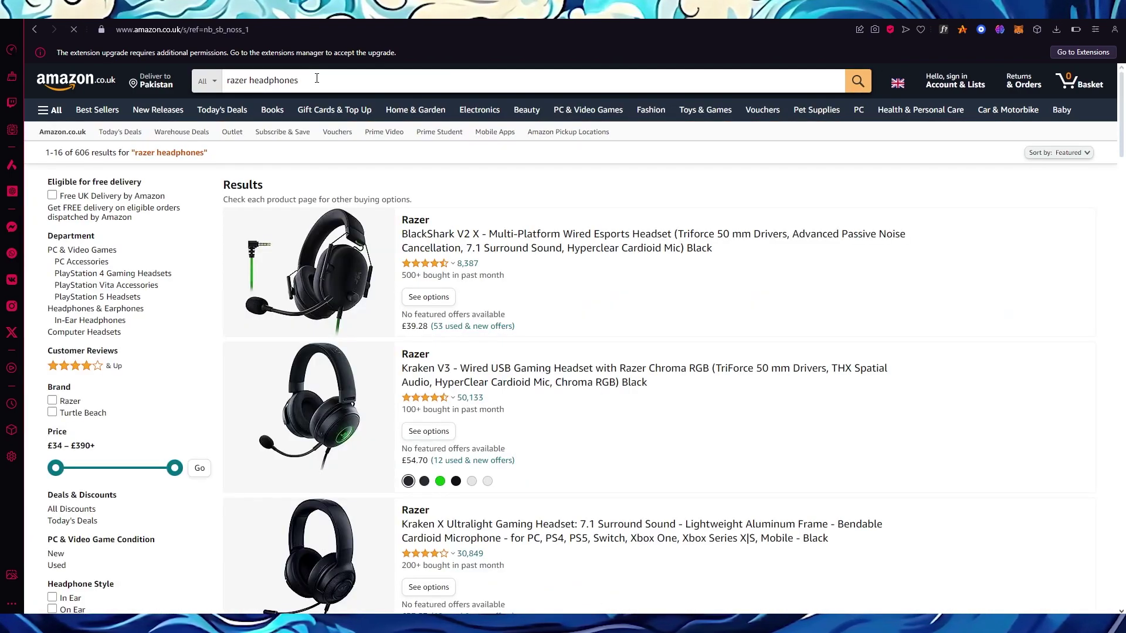
scroll(282, 393, down, 12)
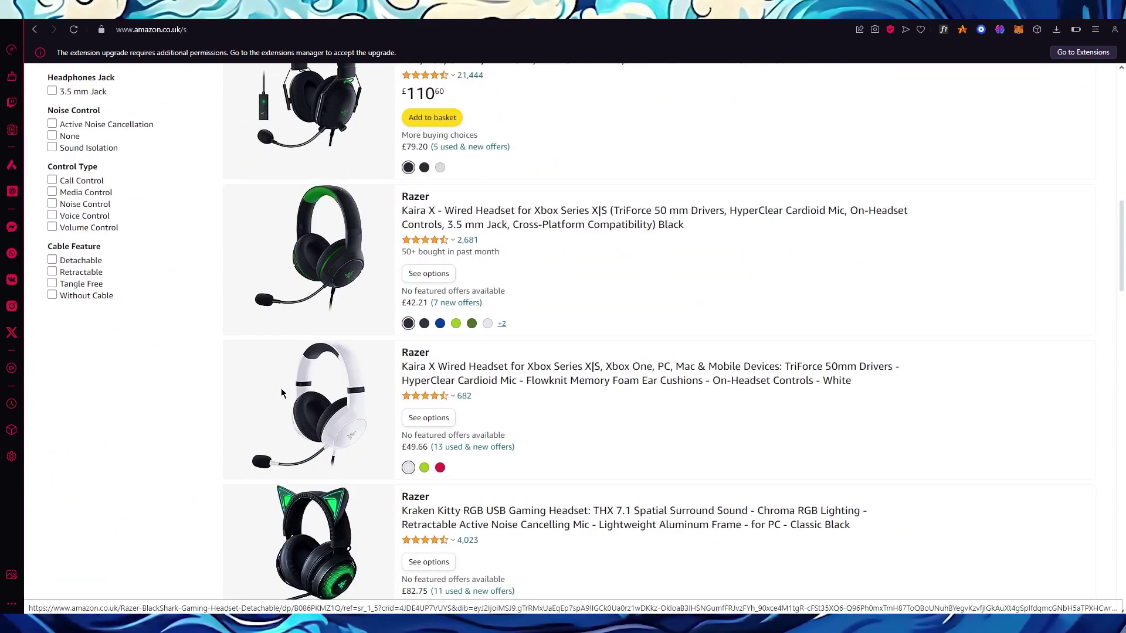
click(282, 393)
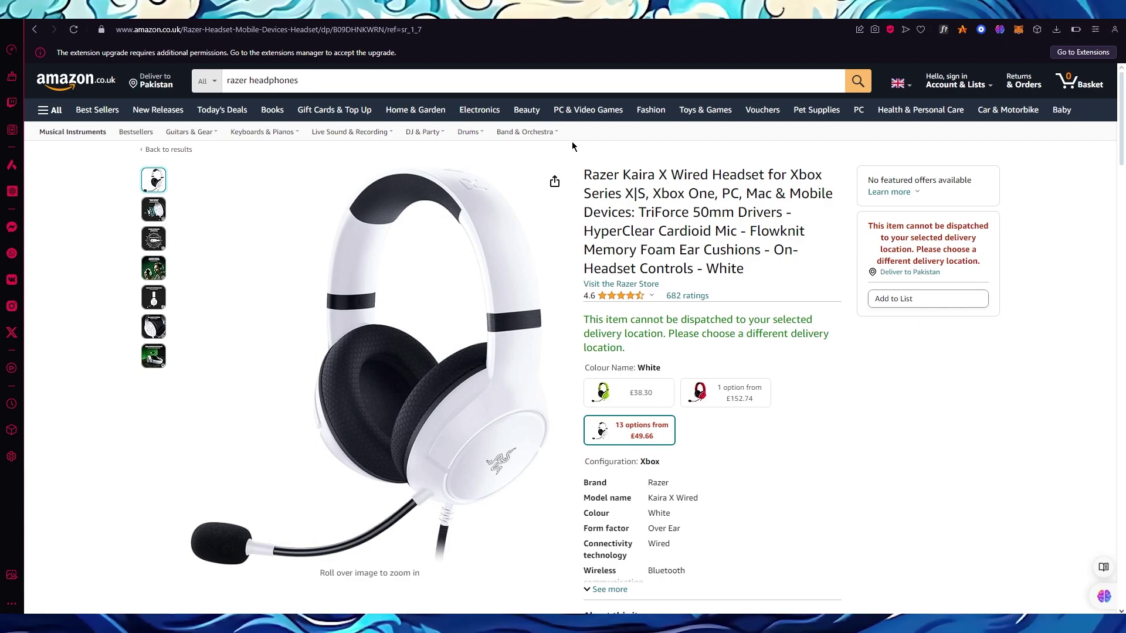
Inspect the headset's main product image and its available actions, and select the product title text
scroll(376, 285, down, 2)
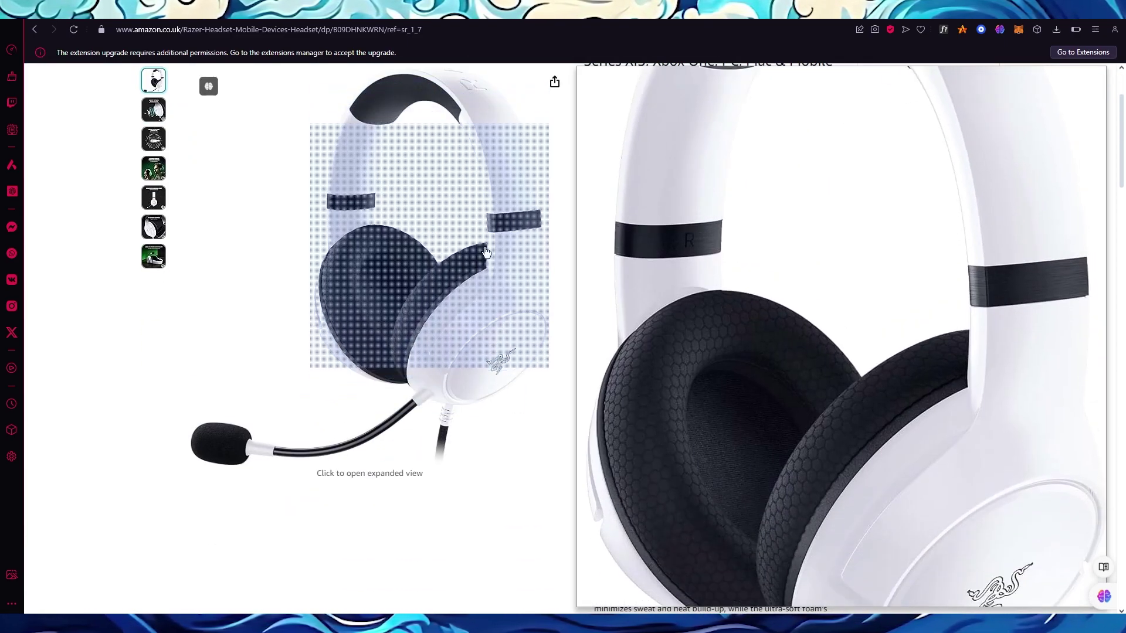
right_click(442, 280)
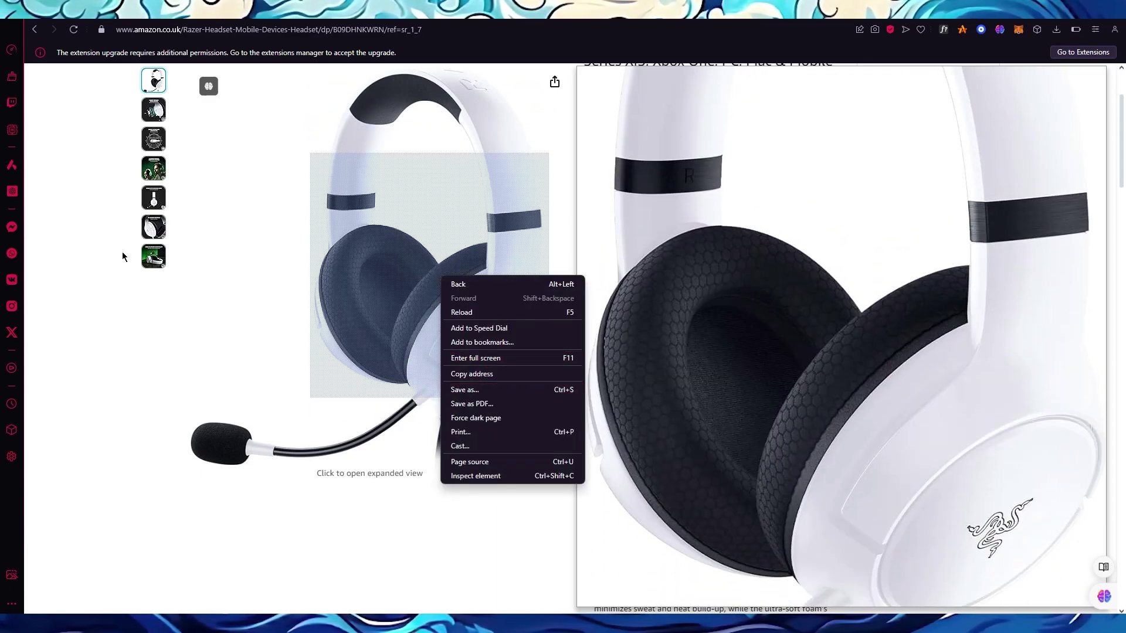
click(90, 245)
scroll(90, 245, up, 2)
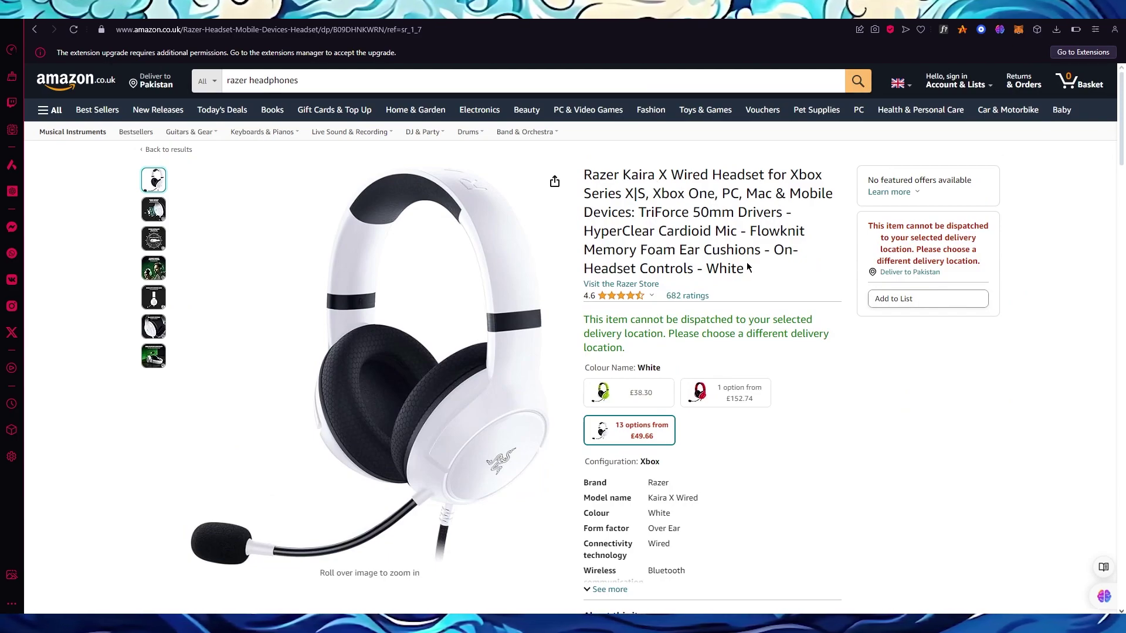
triple_click(717, 253)
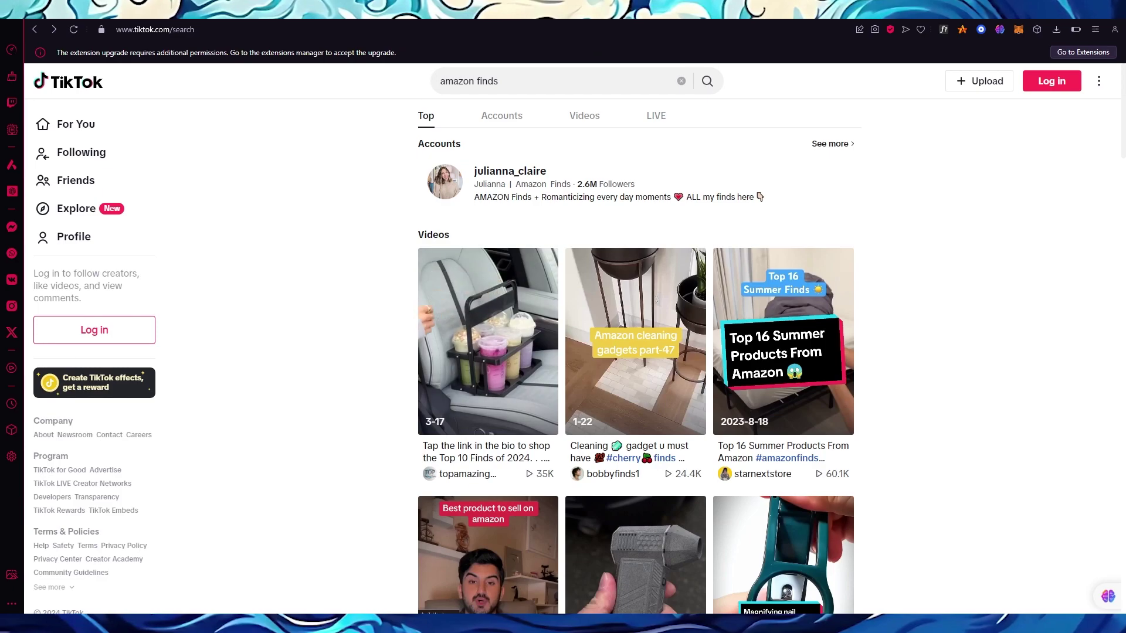
Open Canva in a new tab, search its templates for "tiktok" and open the cloud travel video template reading "NOW..."
key(ctrl+t)
text(canv)
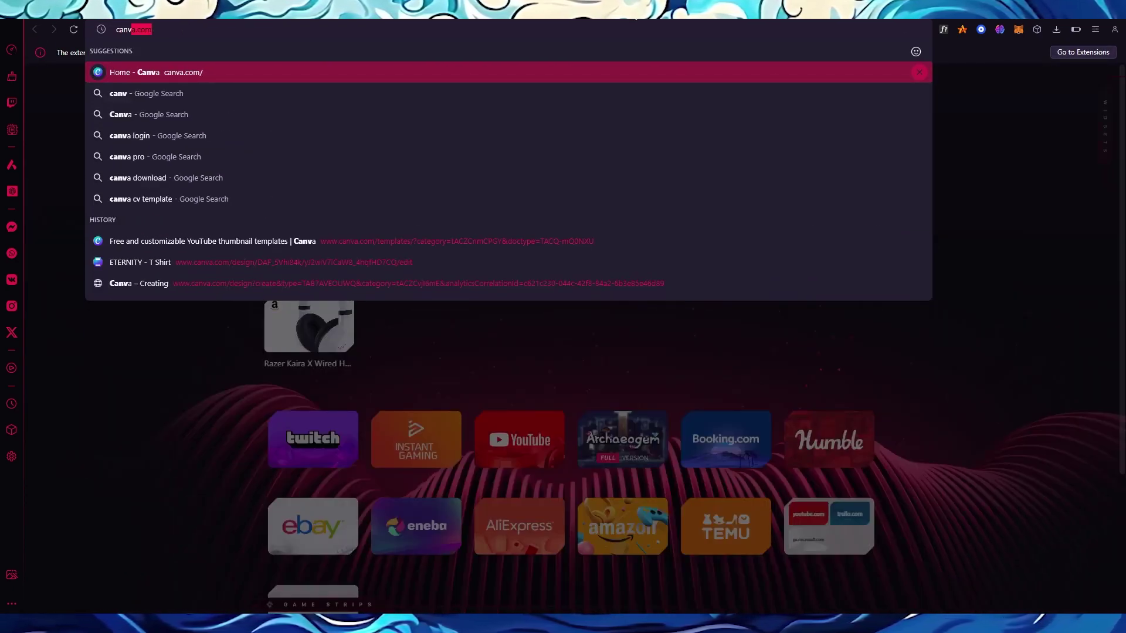
key(Return)
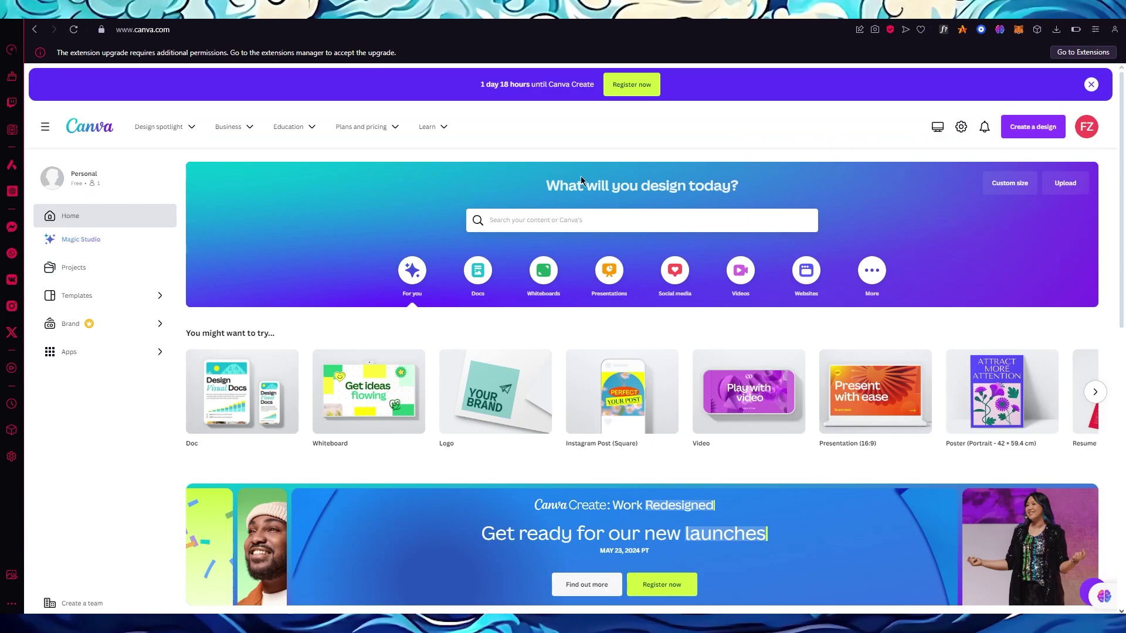
click(556, 225)
text(tiktok)
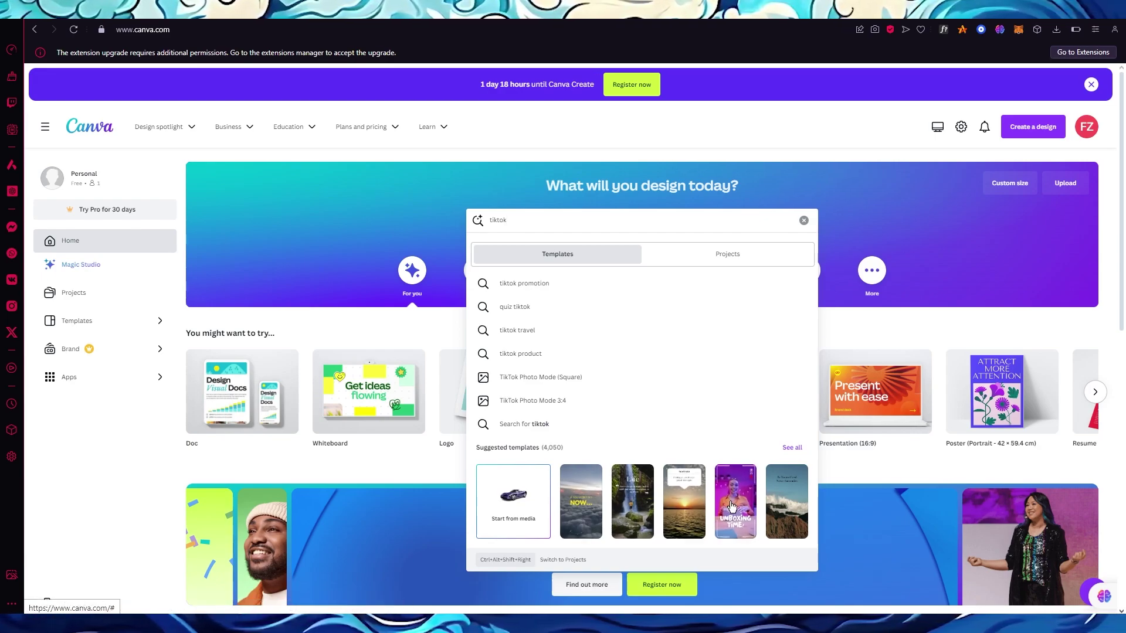
click(593, 499)
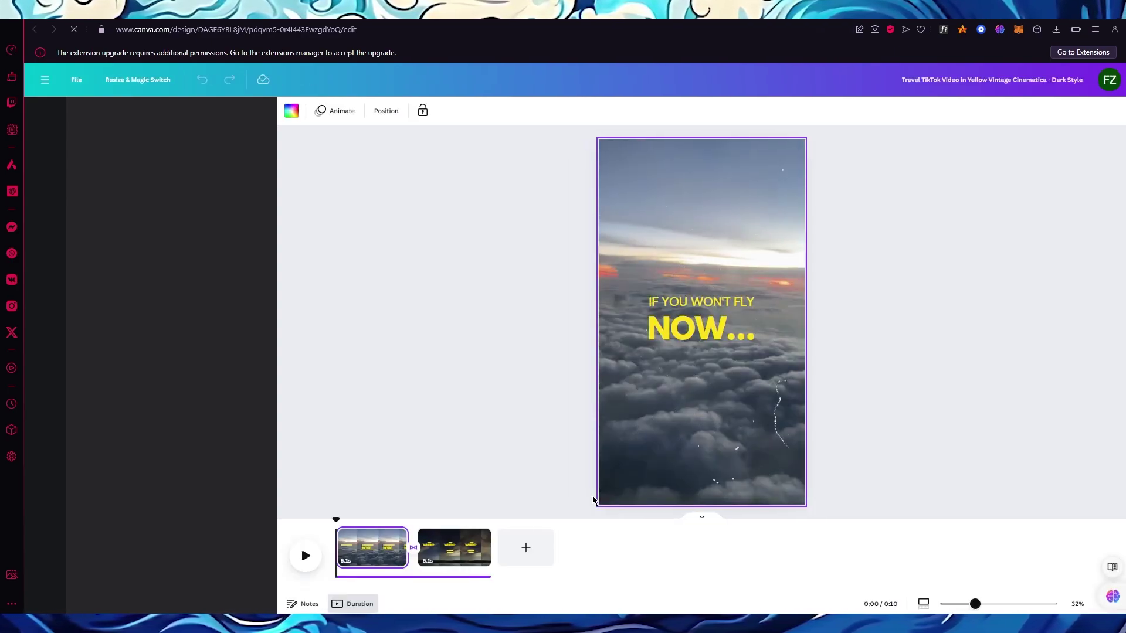
Delete the "IF YOU WON'T FLY" and "NOW..." text lines from the template's first page
click(703, 306)
click(907, 283)
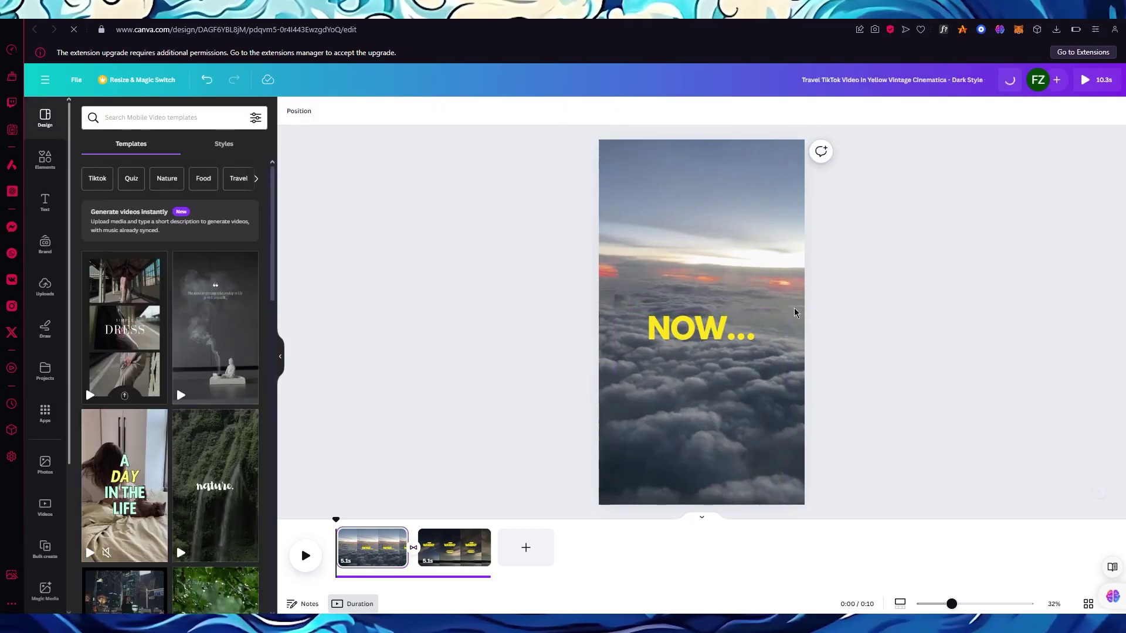
click(717, 331)
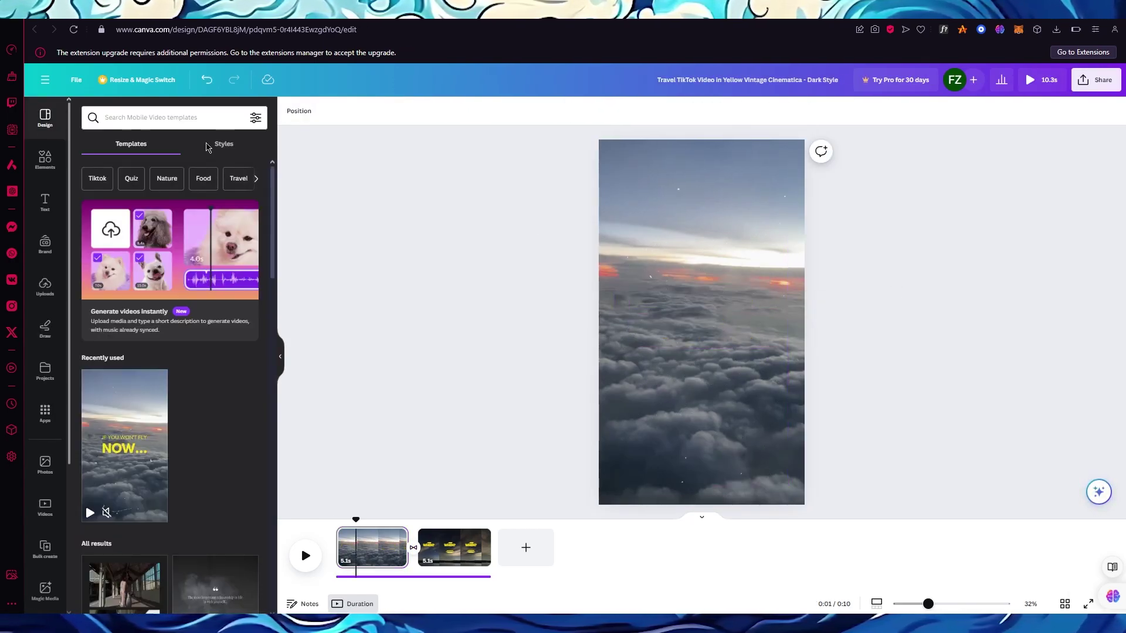
Upload the background-free headset picture "61cWWj+WZBL._AC_SX679_-removebg-preview.png" from the Downloads folder
click(45, 286)
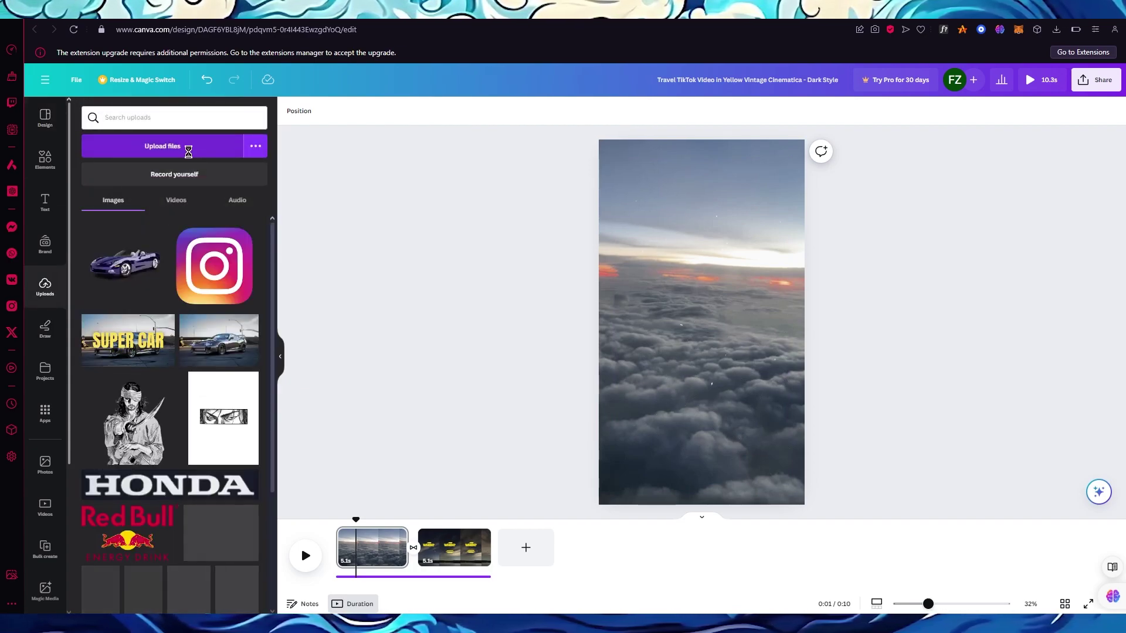
click(188, 152)
click(136, 117)
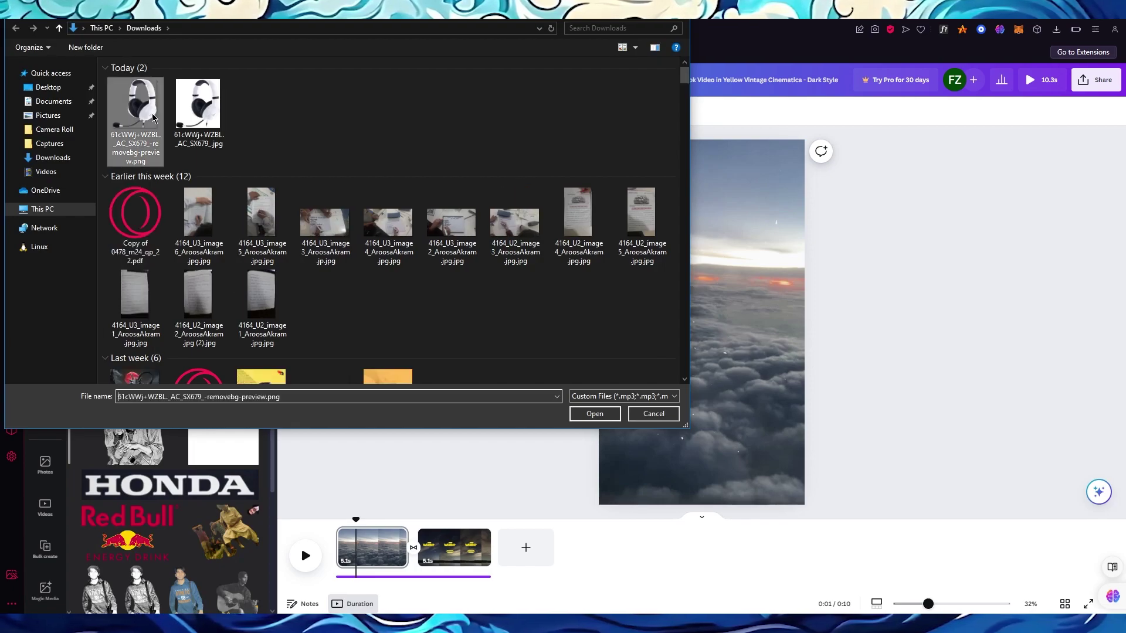
double_click(152, 118)
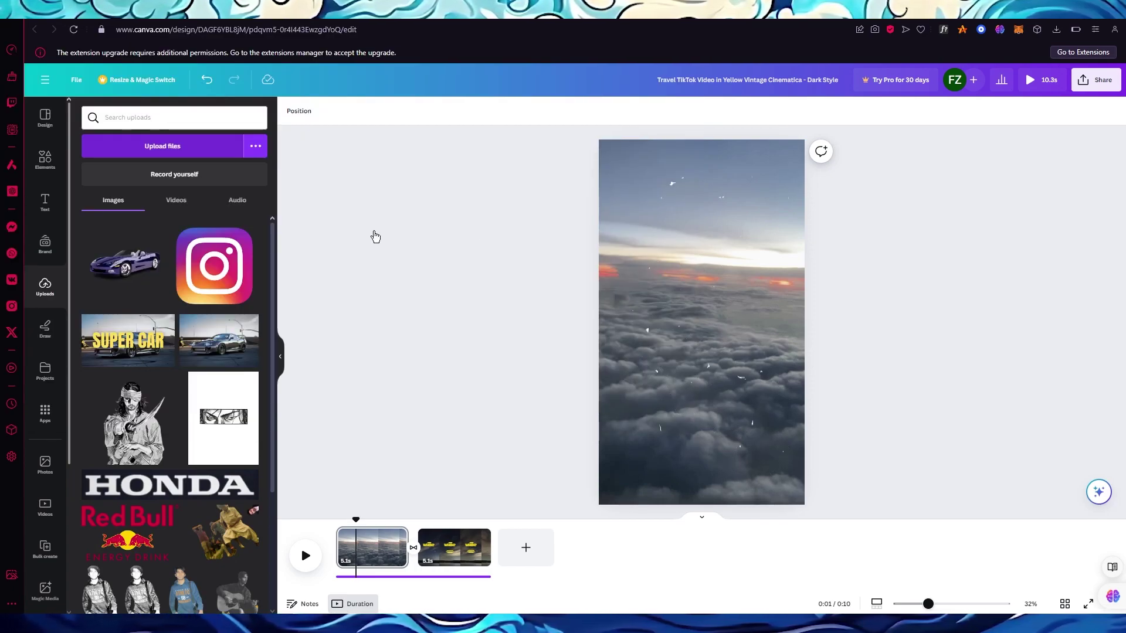
Place the uploaded headset image on the first page, enlarge it to nearly the page width and position it mid-page
drag(120, 252, 679, 290)
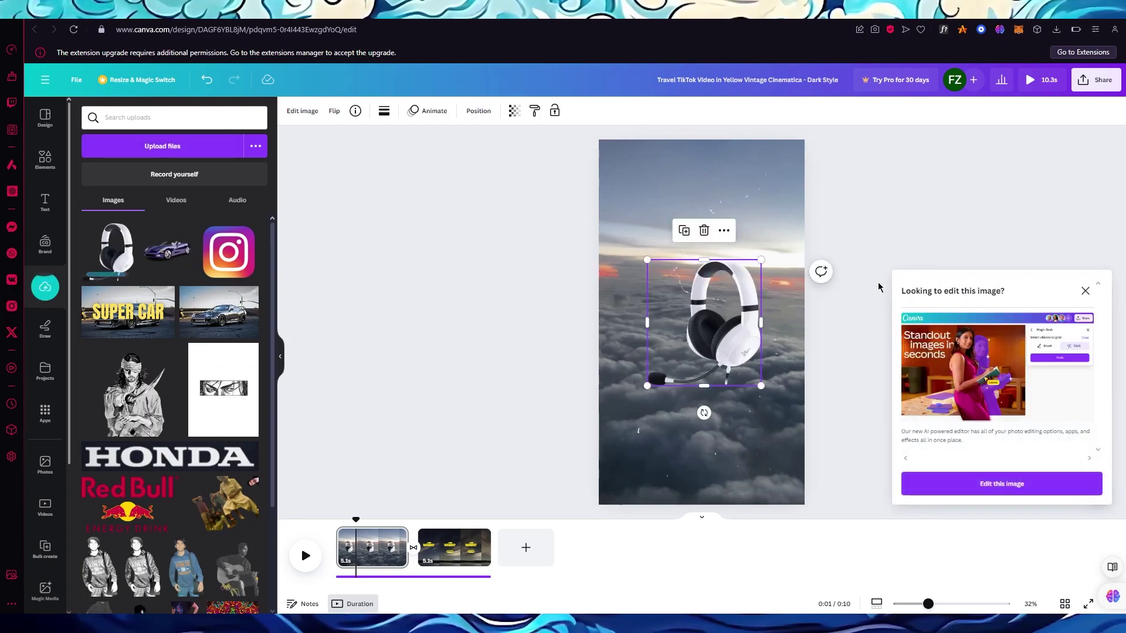
drag(762, 262, 836, 177)
drag(727, 287, 762, 337)
click(918, 189)
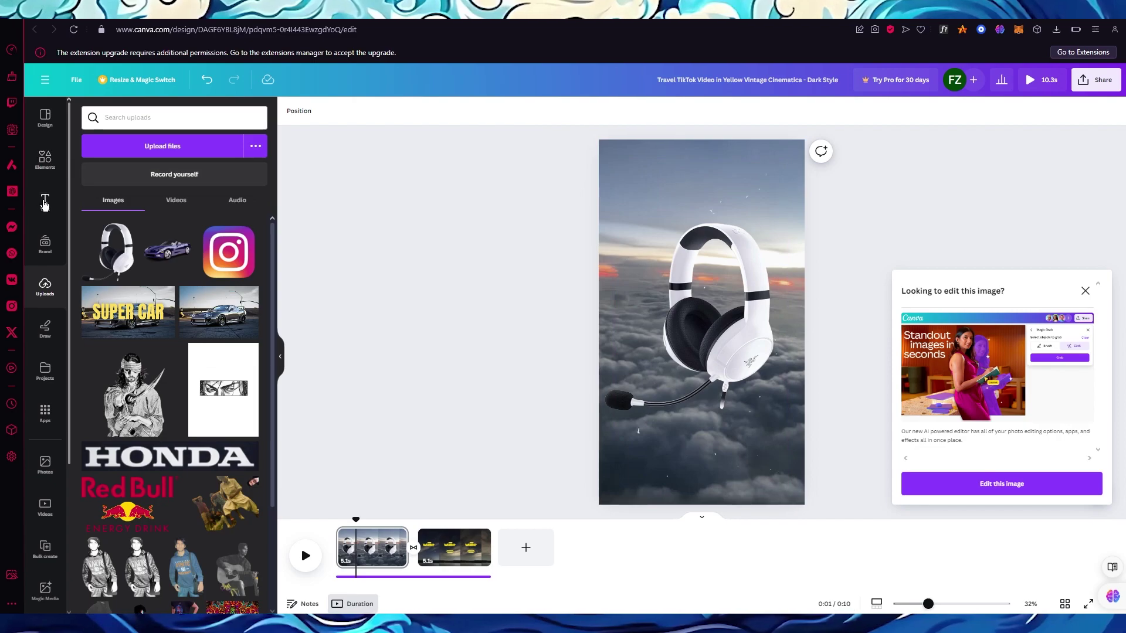
Add the yellow "DON'T FORGET TO SUBSCRIBE" font combination to the first page
click(44, 202)
scroll(182, 352, down, 2)
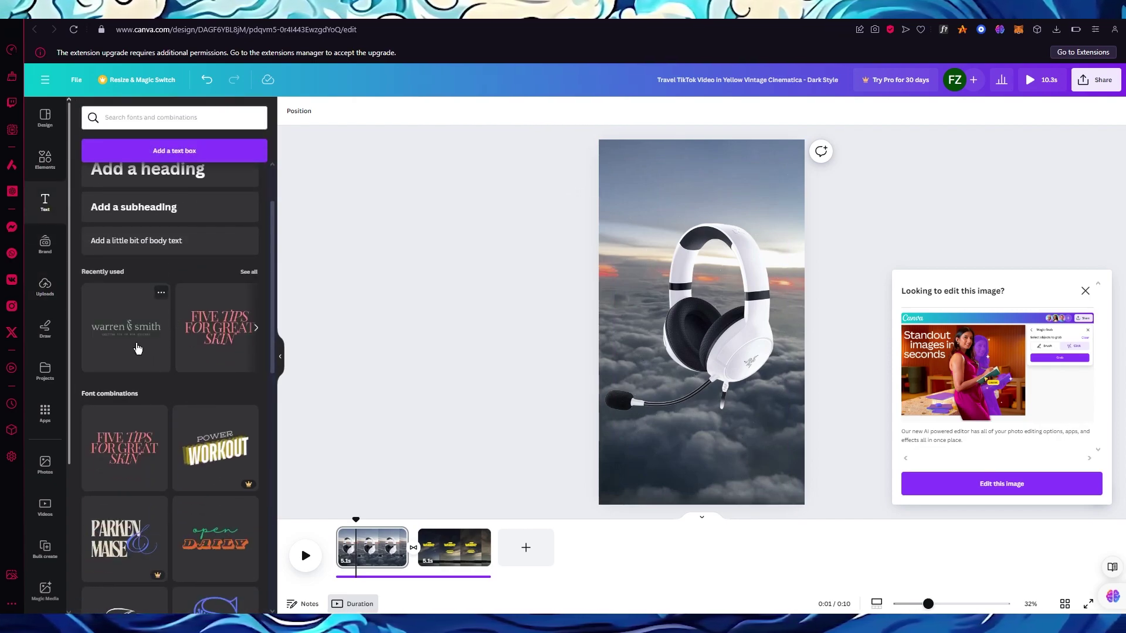
scroll(184, 440, down, 5)
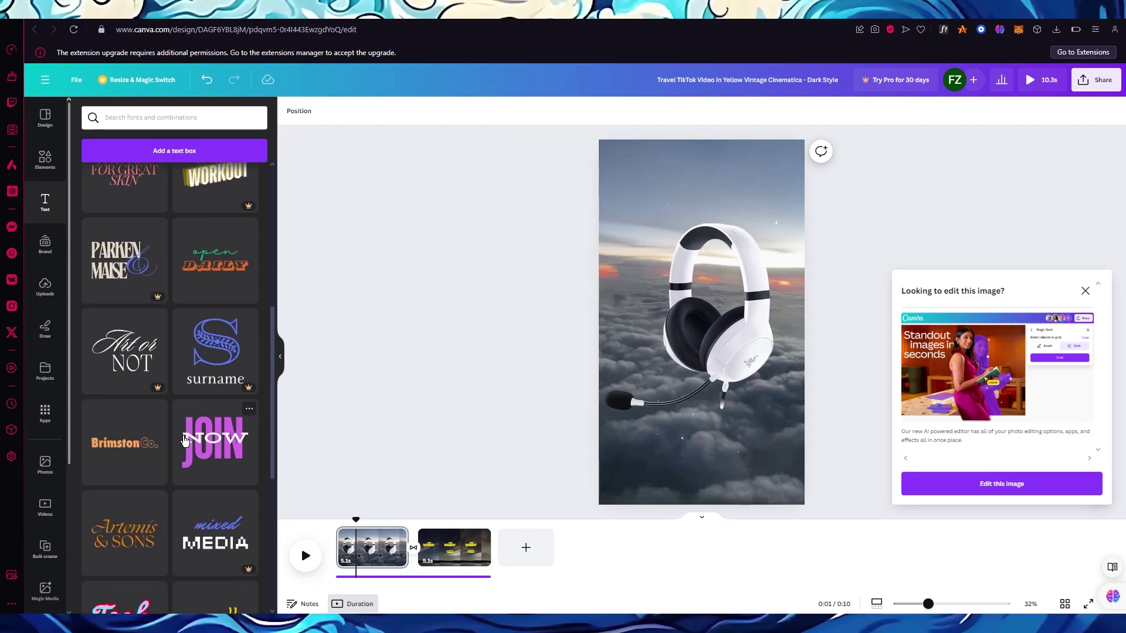
scroll(167, 364, down, 7)
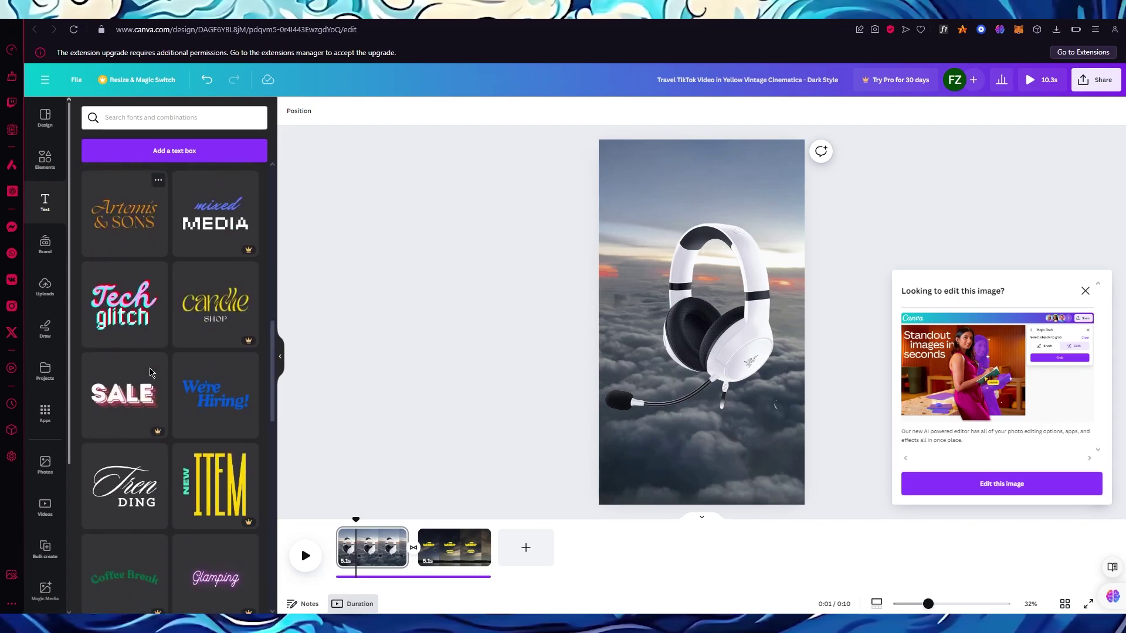
scroll(108, 380, down, 3)
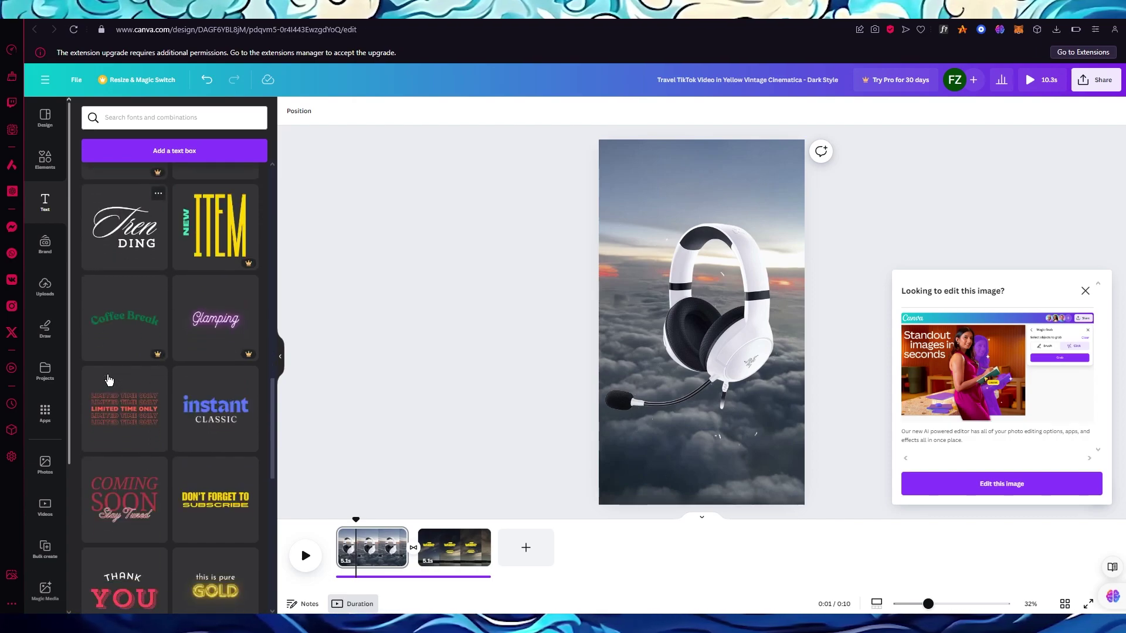
scroll(108, 380, down, 2)
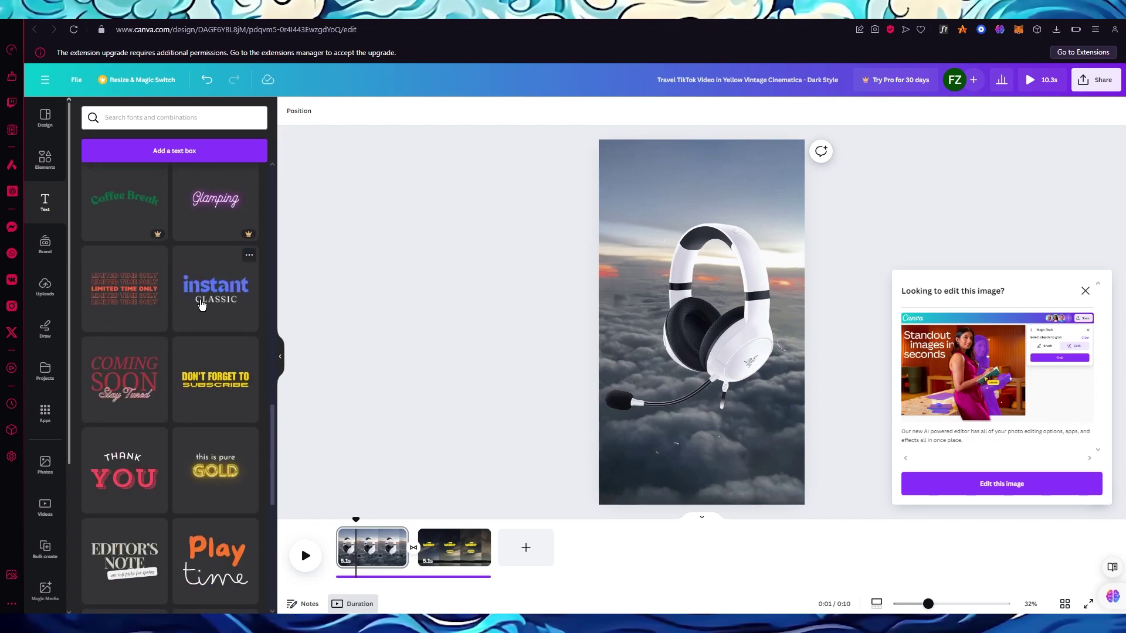
click(203, 374)
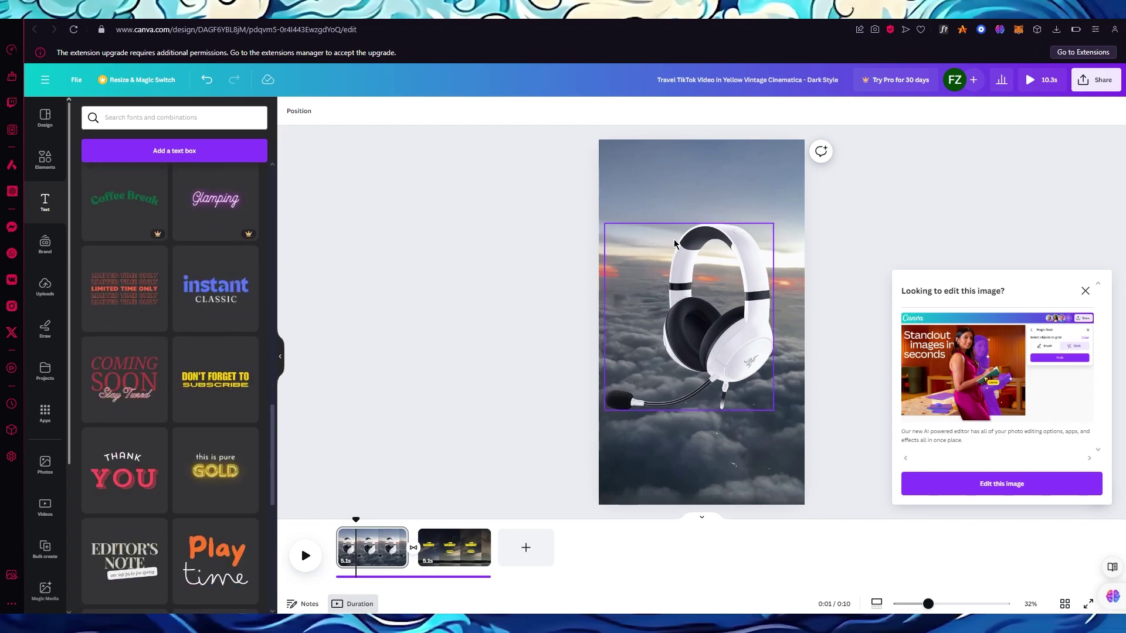
Replace the "DON'T FORGET TO" line of the added text with "Razer Kaira"
double_click(698, 315)
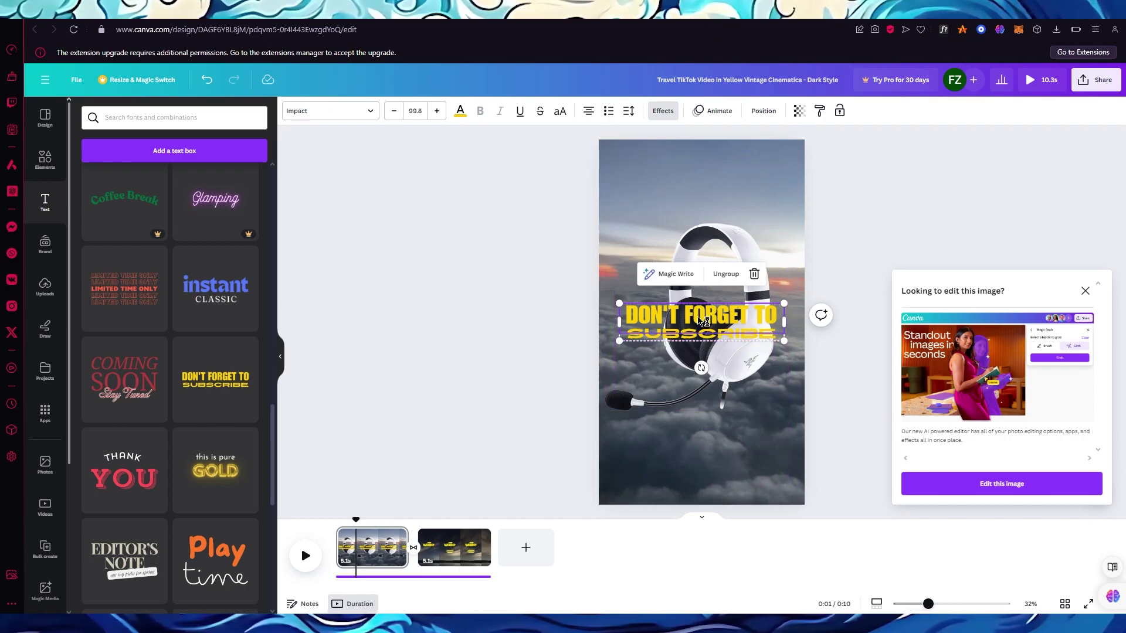
drag(626, 315, 698, 316)
key(BackSpace)
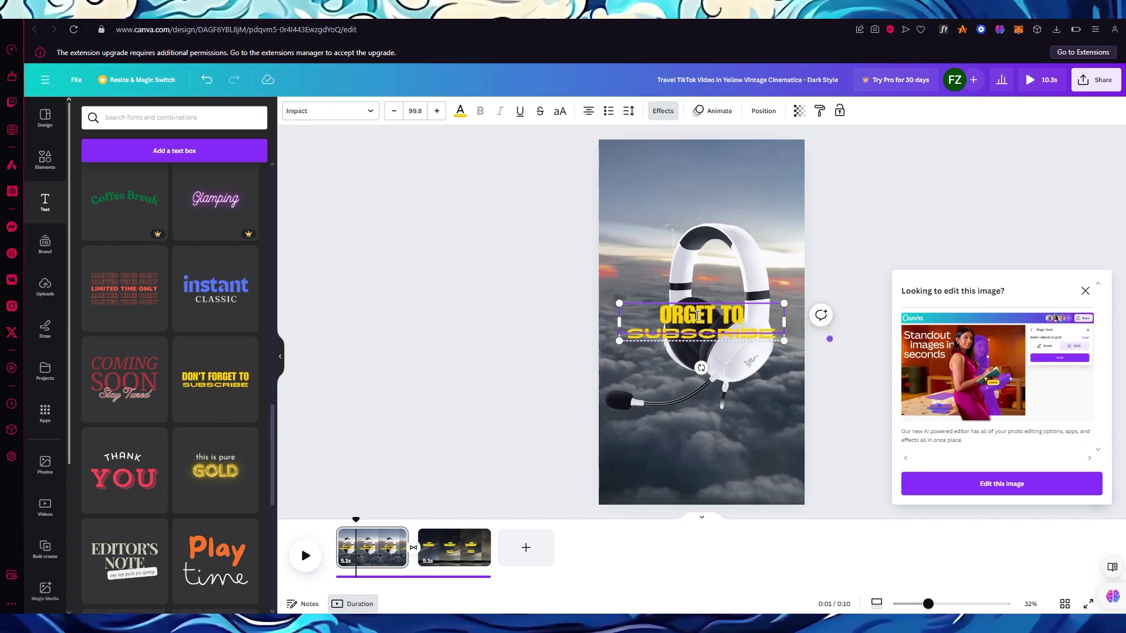
key(BackSpace)
key(BackSpace)
key(BackSpace)
key(BackSpace)
key(BackSpace)
key(BackSpace)
key(BackSpace)
text(Razer)
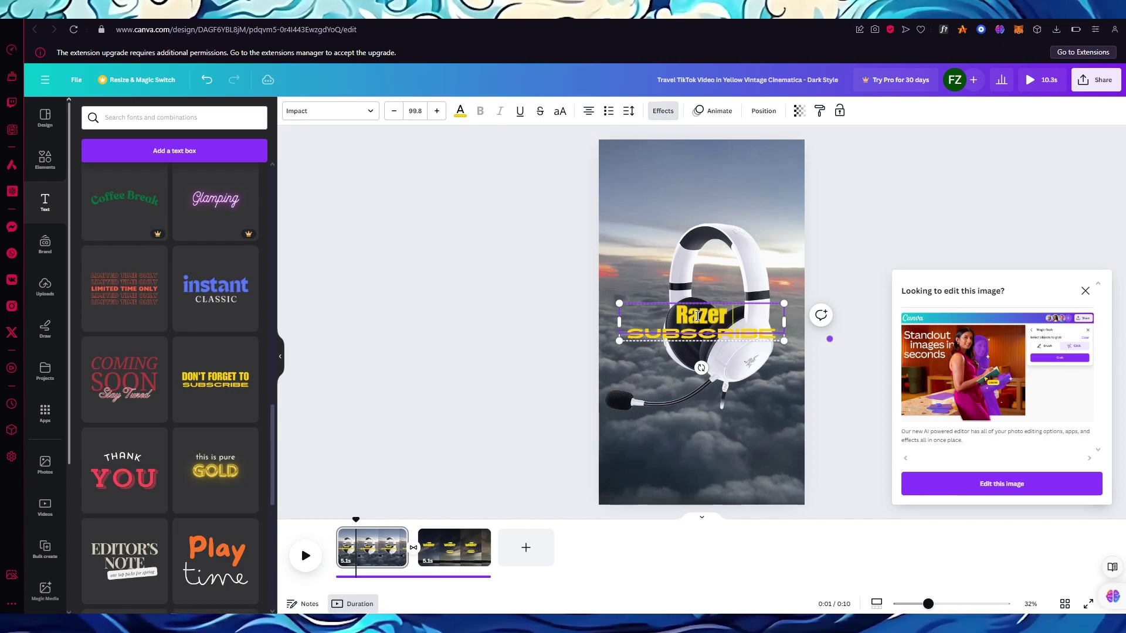
text( Ka)
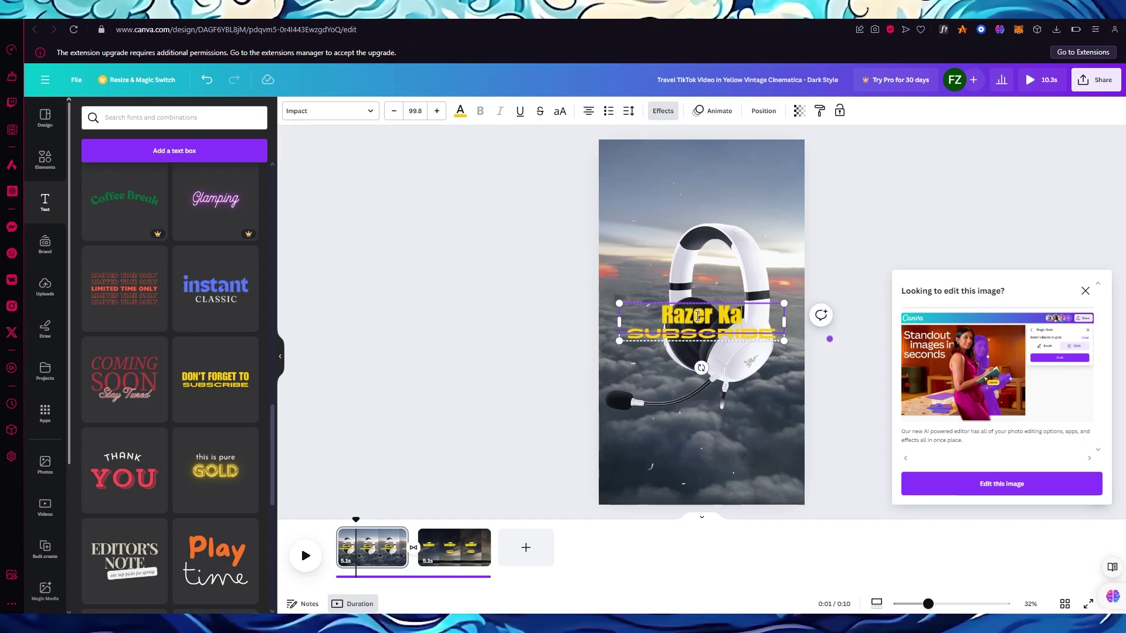
text(ira)
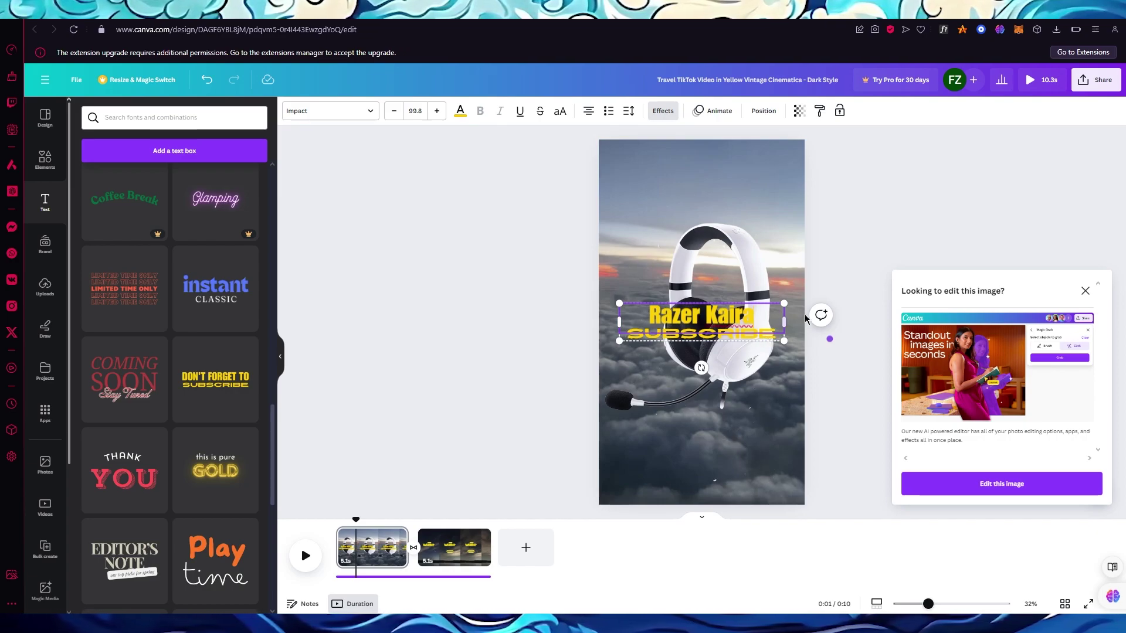
click(819, 314)
click(850, 193)
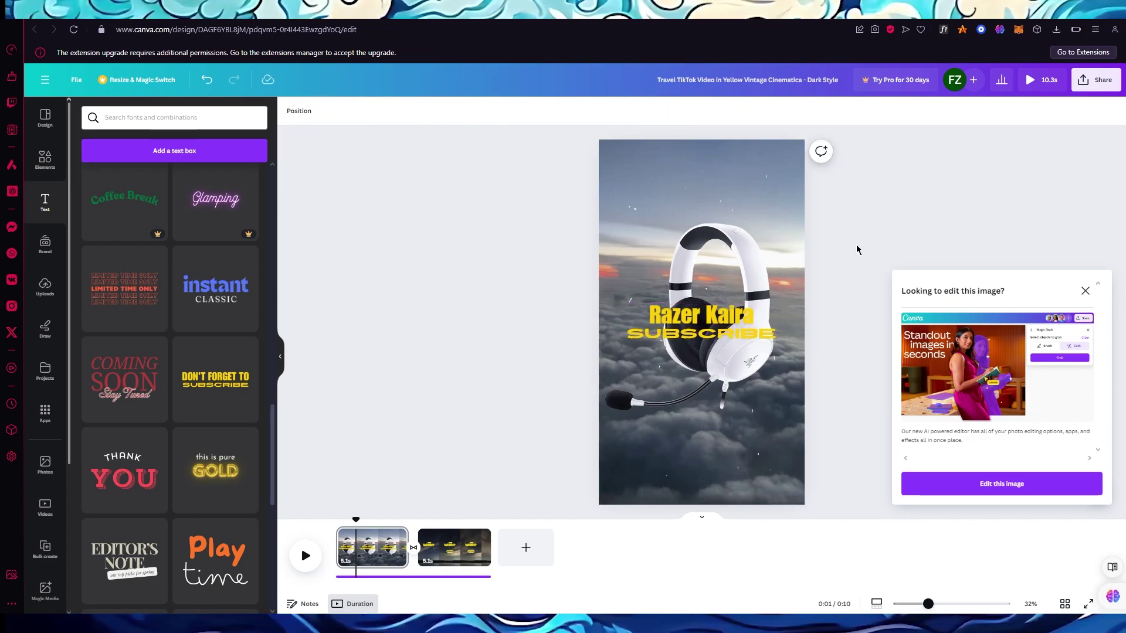
Ungroup the "Razer Kaira" and "SUBSCRIBE" lines and move "SUBSCRIBE" below the headset
click(733, 320)
right_click(733, 320)
key(Escape)
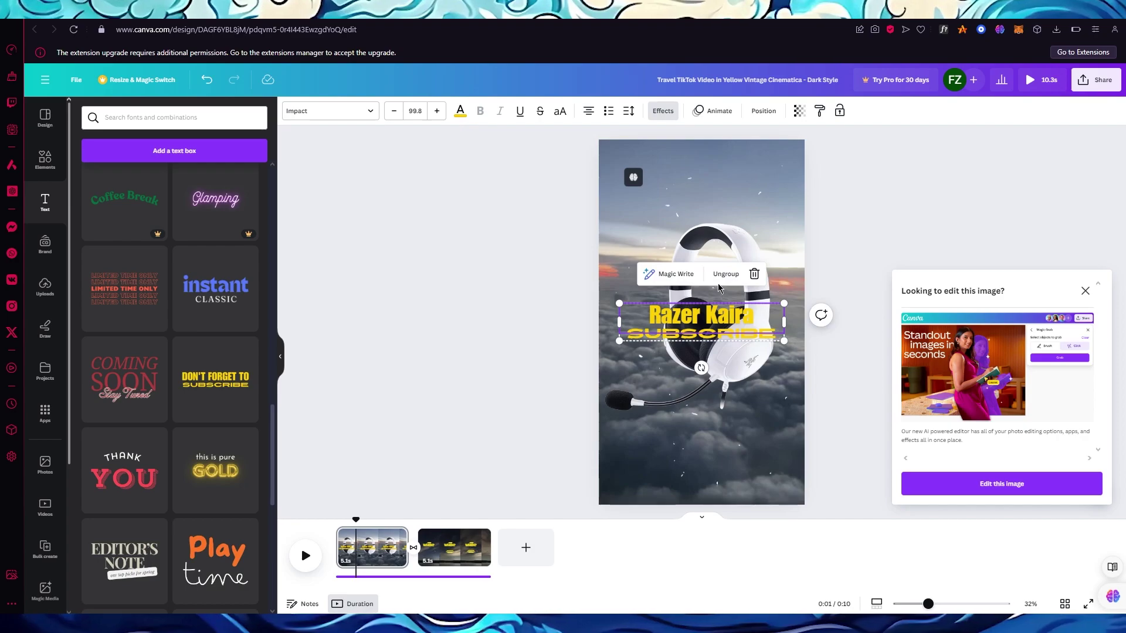
click(726, 274)
drag(720, 317, 746, 449)
Enlarge the "Razer Kaira" title to about font size 153 and position it centred at the top of the headset
click(733, 217)
click(702, 196)
drag(786, 179, 872, 169)
drag(786, 191, 741, 216)
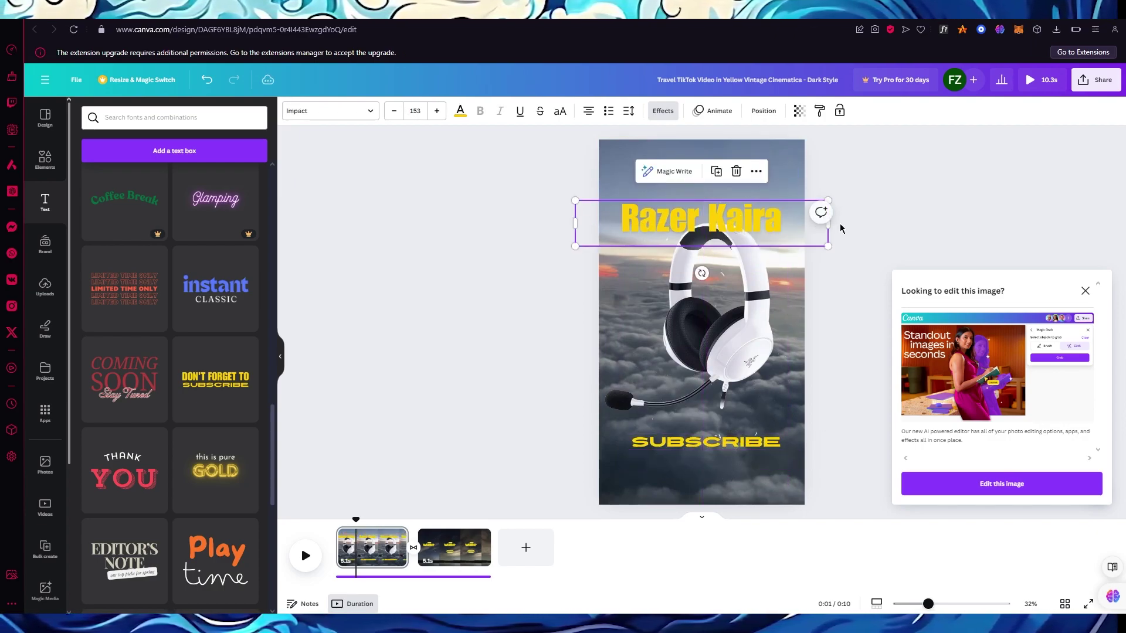
Send the headset image backward in the layer order, behind the "Razer Kaira" title
click(750, 293)
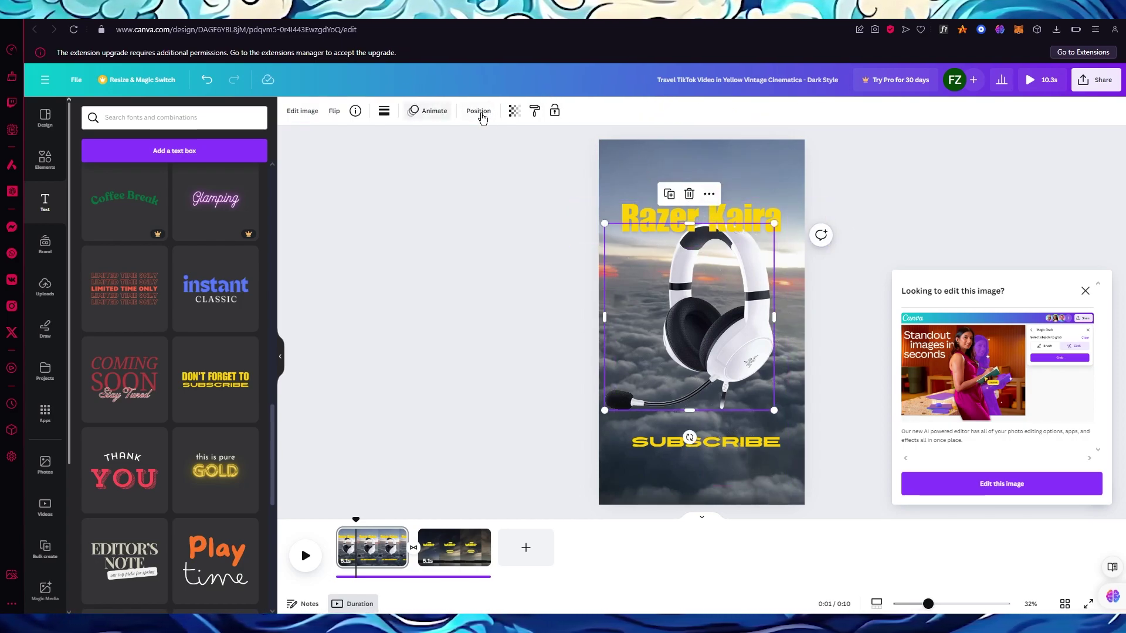
click(479, 112)
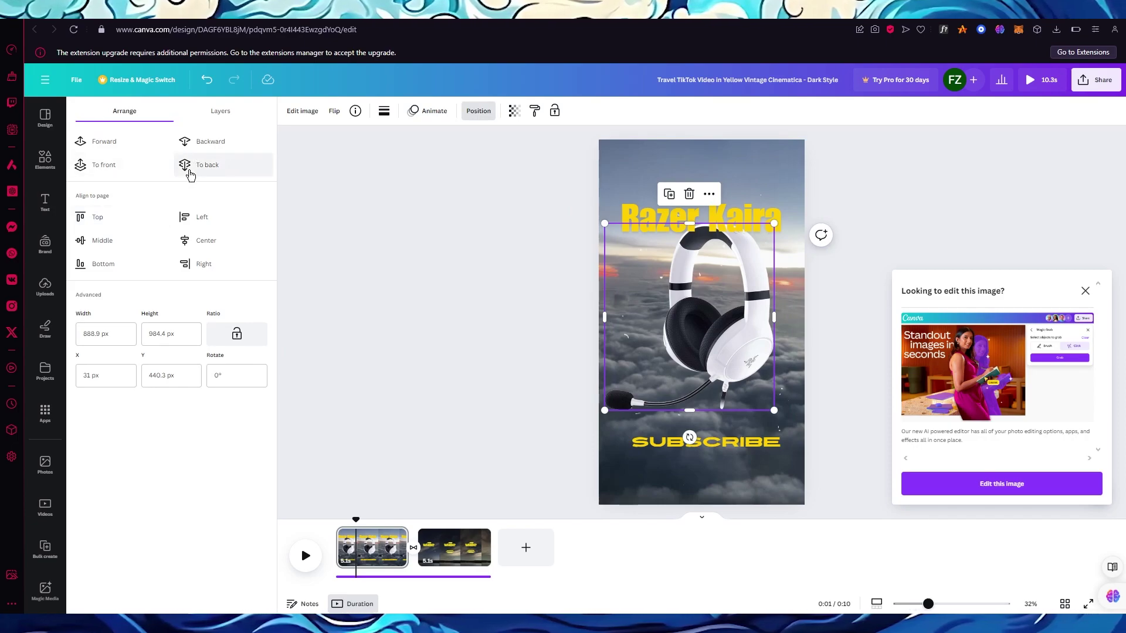
click(213, 147)
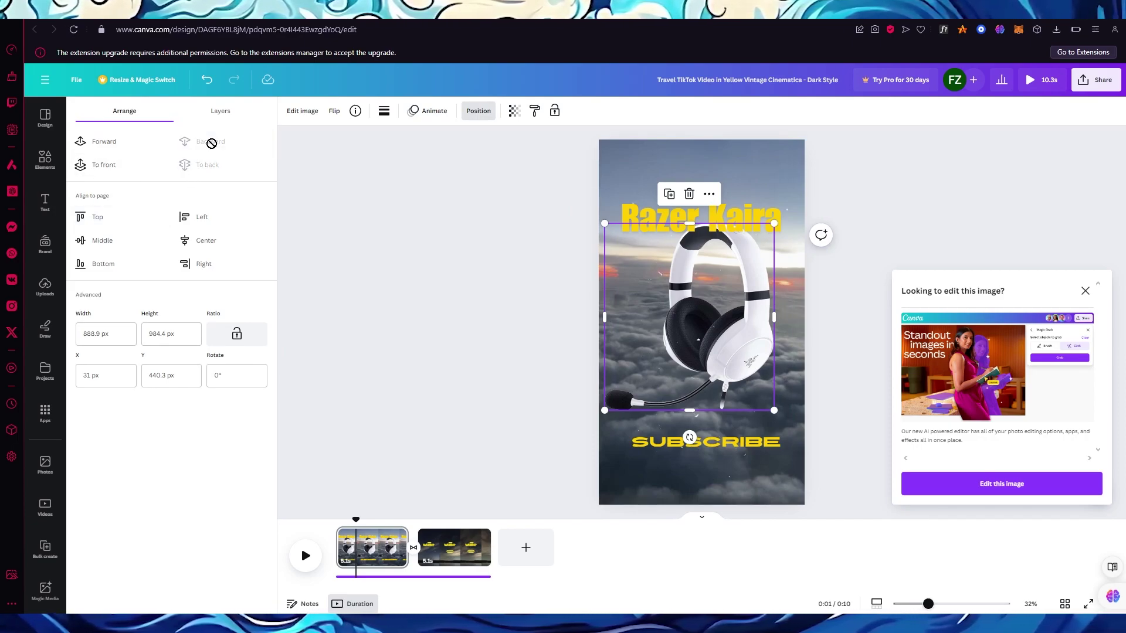
key(Escape)
click(525, 277)
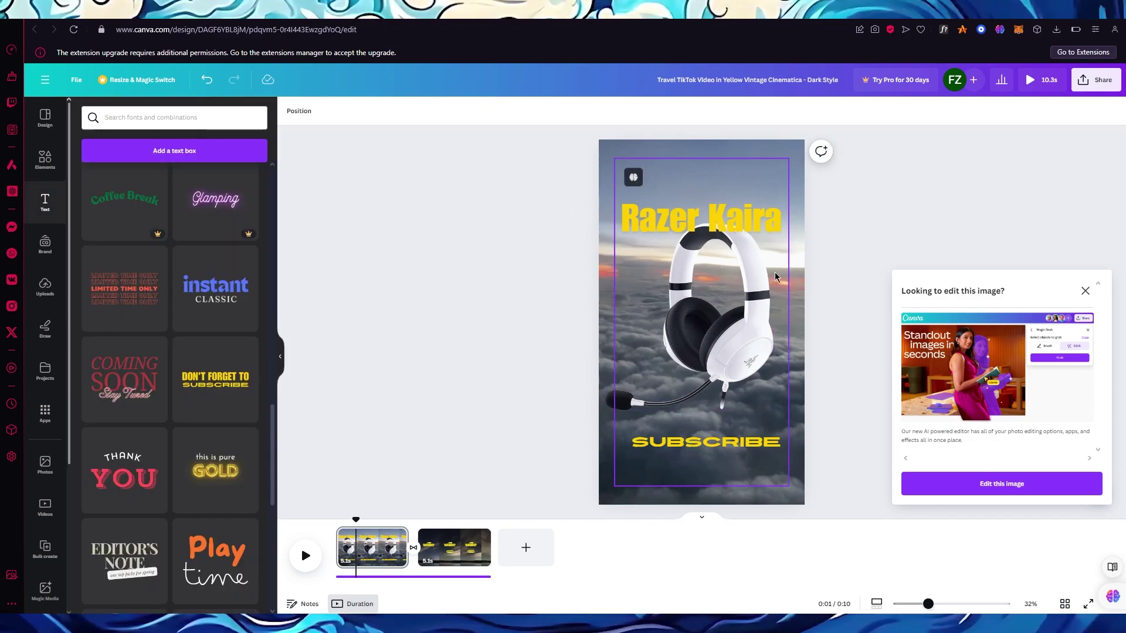
drag(757, 286, 555, 276)
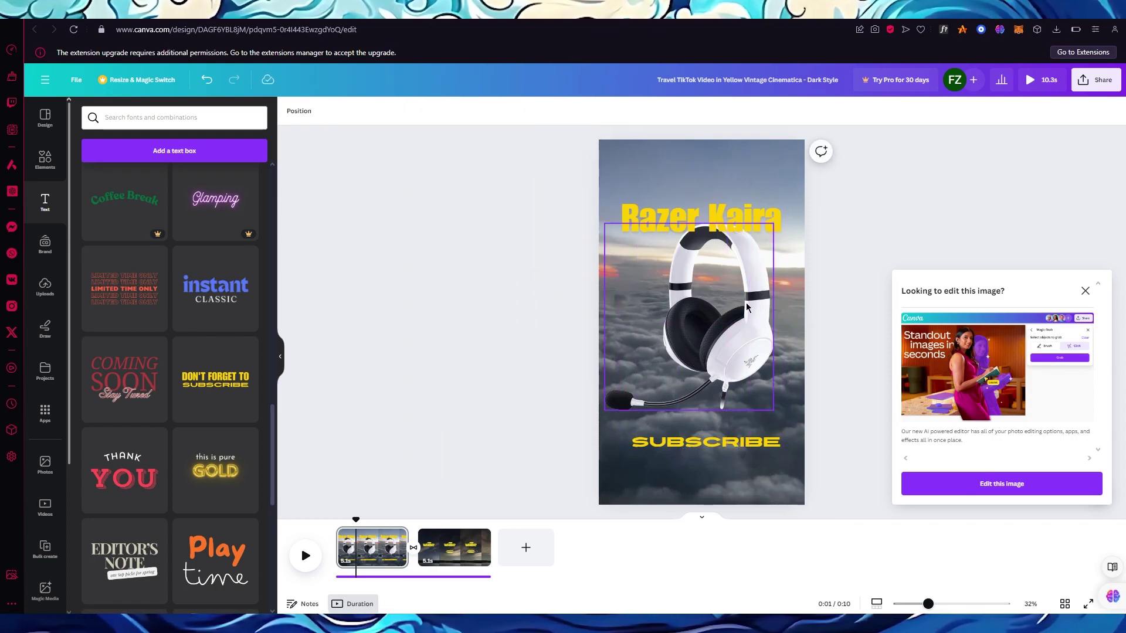
click(478, 110)
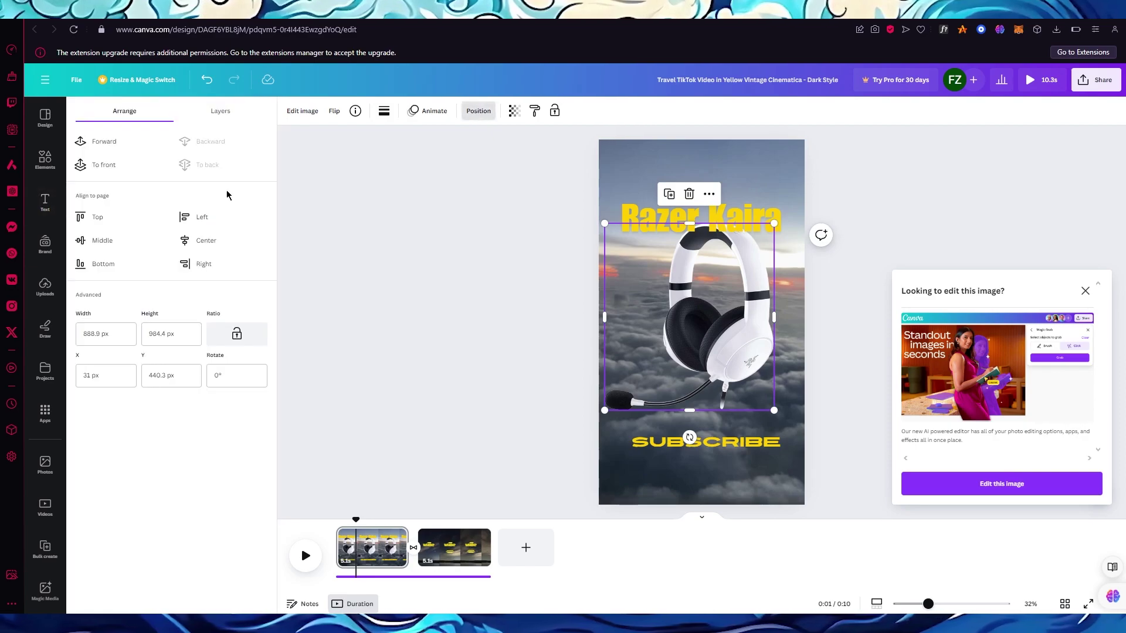
click(129, 154)
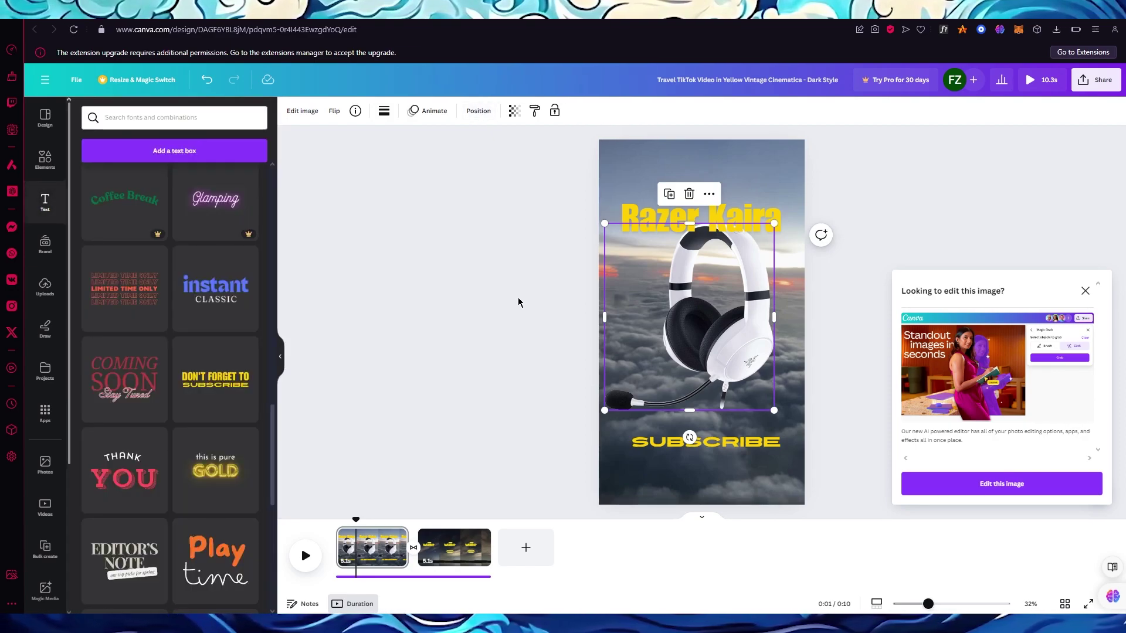
click(479, 110)
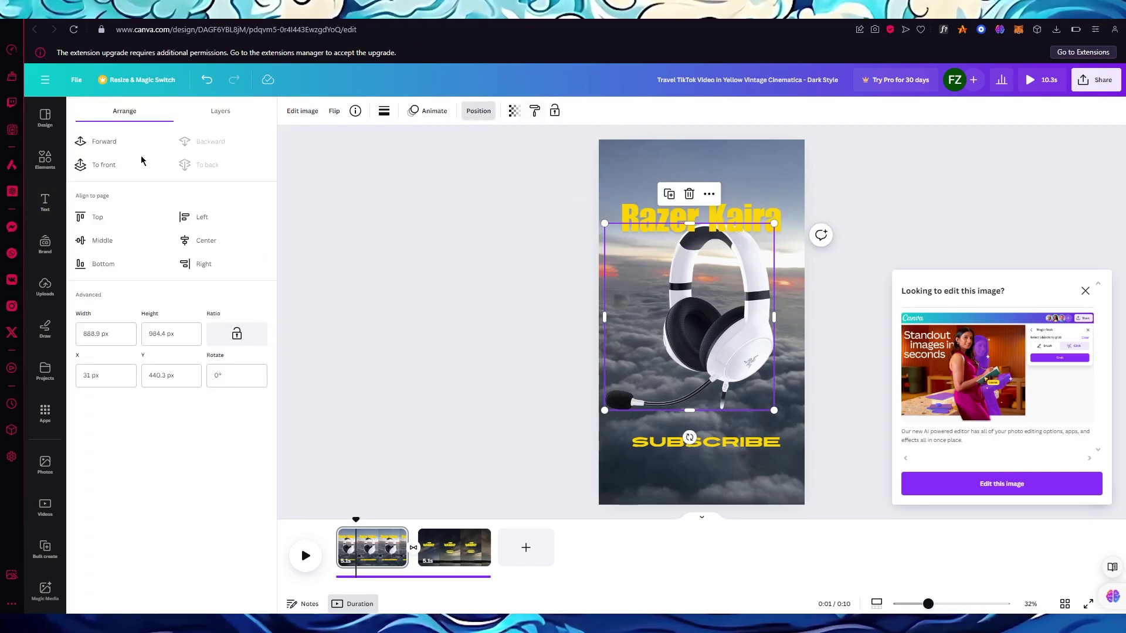
click(397, 305)
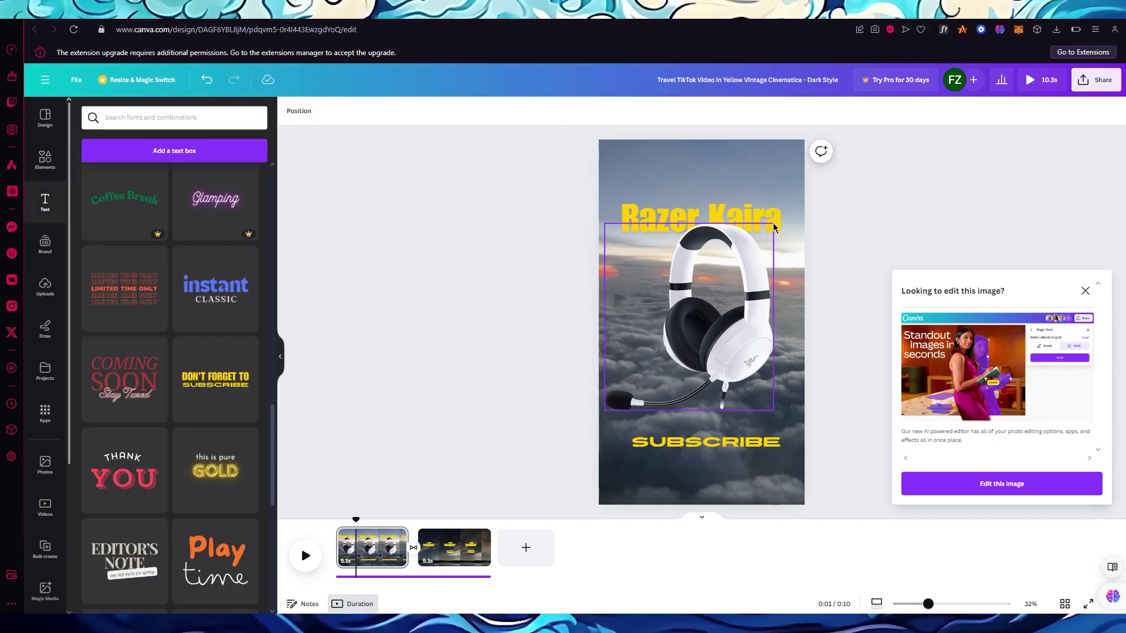
Enlarge the "Razer Kaira" title to font size 190 and centre it across the width of the page
click(774, 212)
drag(826, 200, 888, 190)
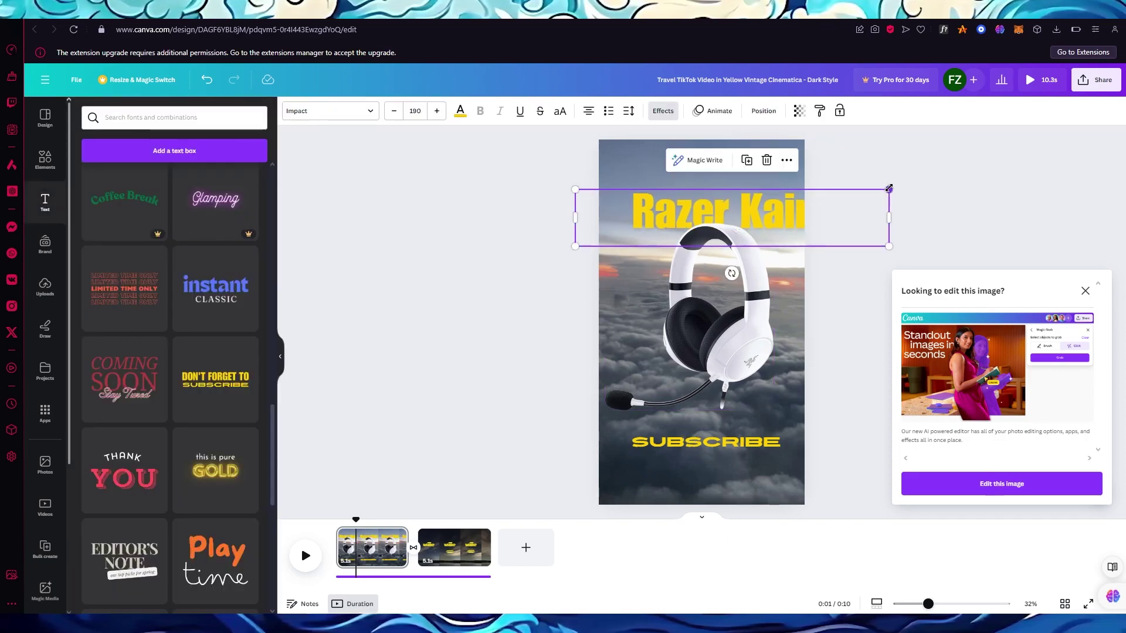
drag(779, 215, 748, 221)
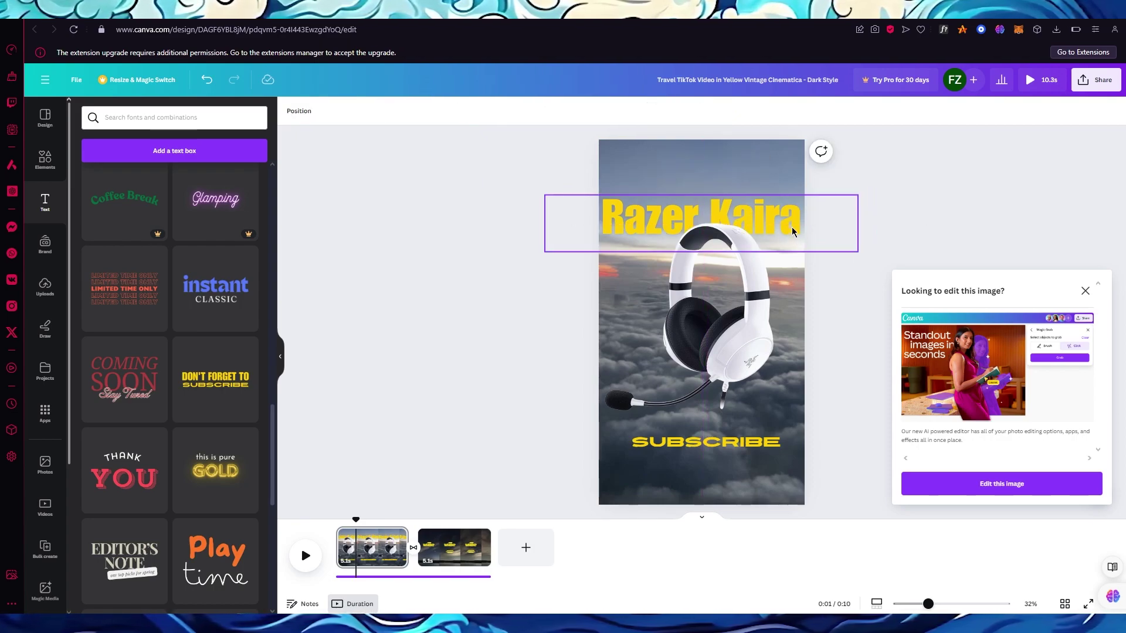
Recolour the "Razer Kaira" title green and set its Lift effect intensity to 78
click(460, 112)
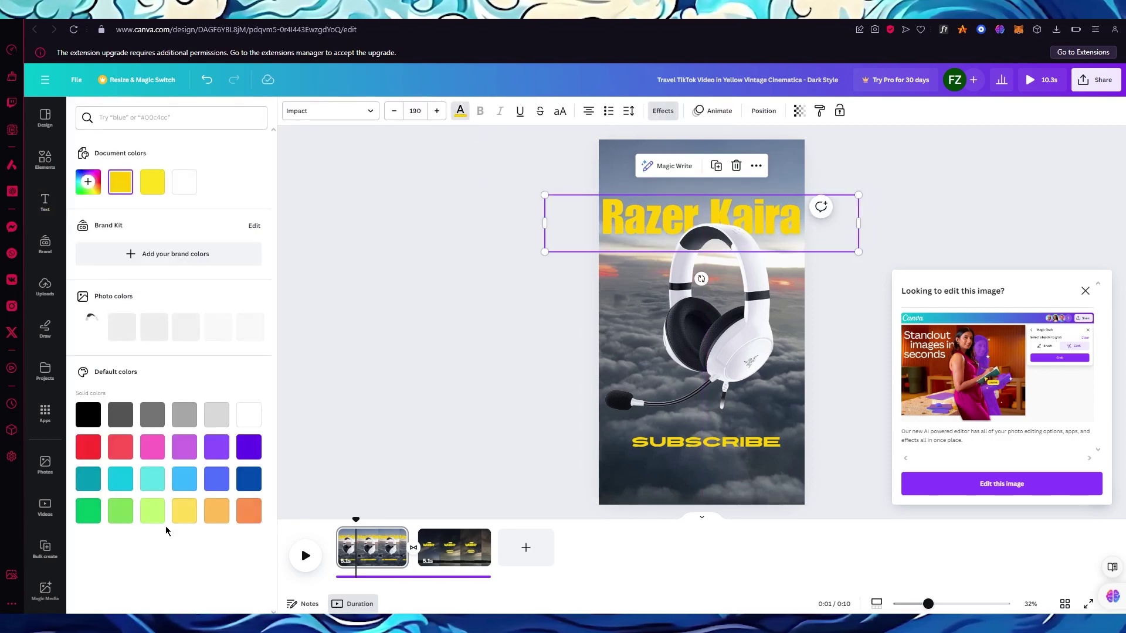
click(88, 509)
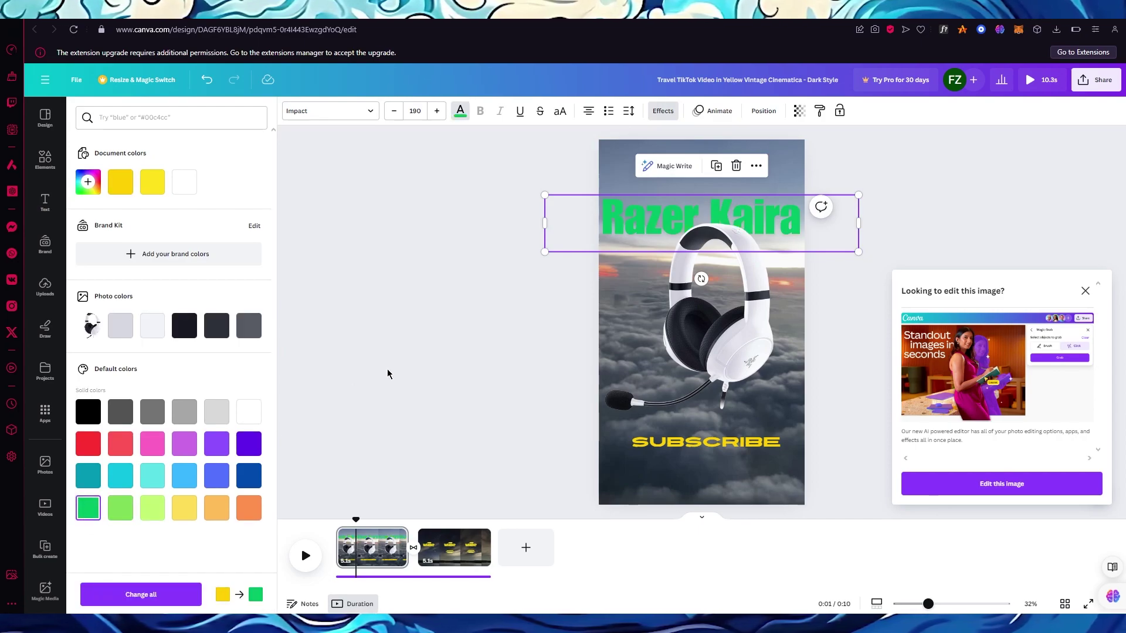
click(663, 111)
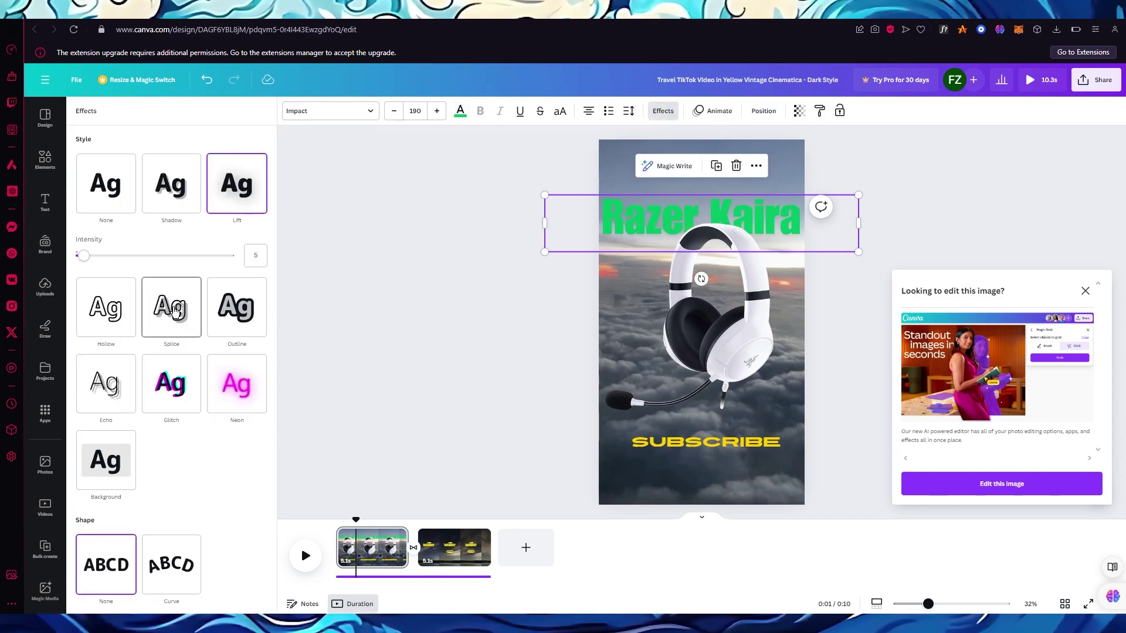
drag(84, 258, 200, 255)
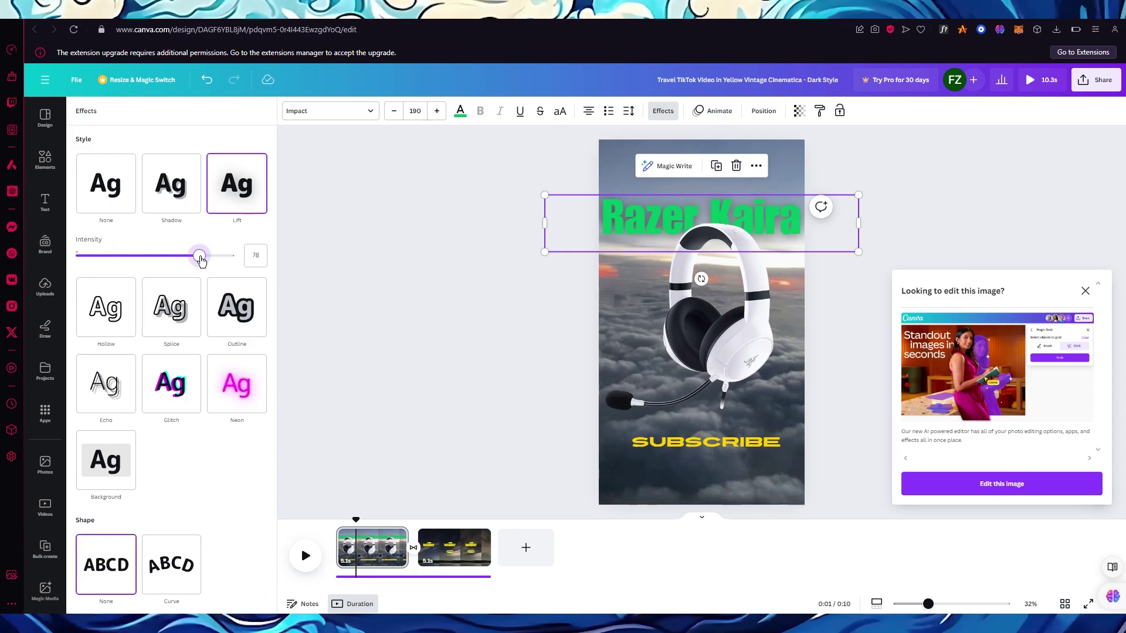
click(461, 262)
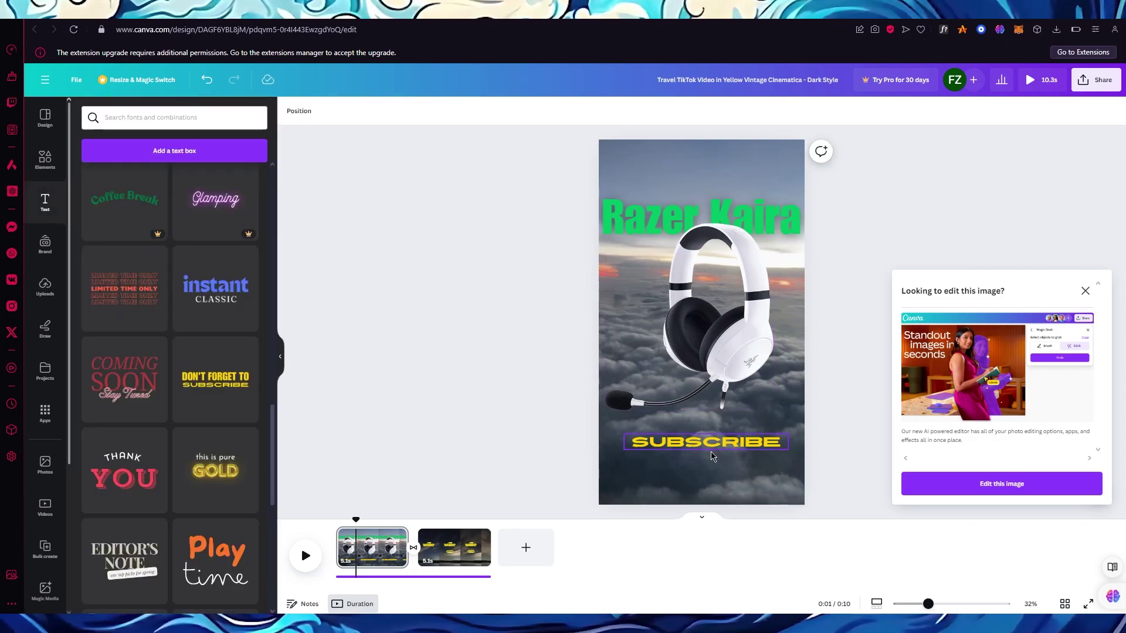
Replace the "SUBSCRIBE" text with "SALE!!!", widen its text box and move it up just below the headset
click(775, 444)
double_click(761, 442)
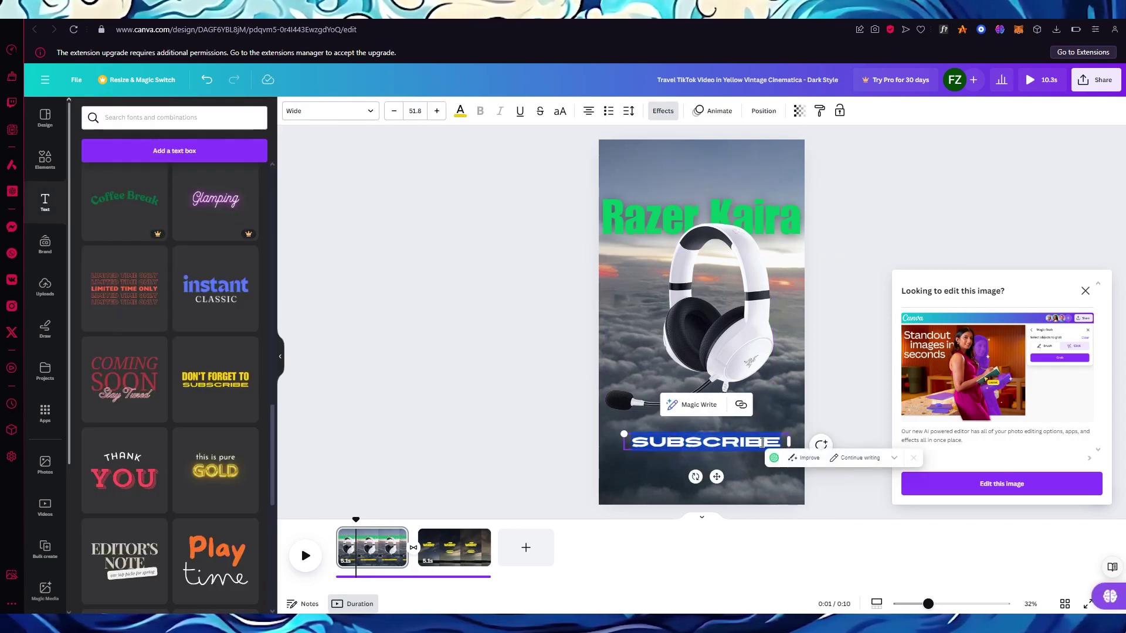
text(SALE!!!)
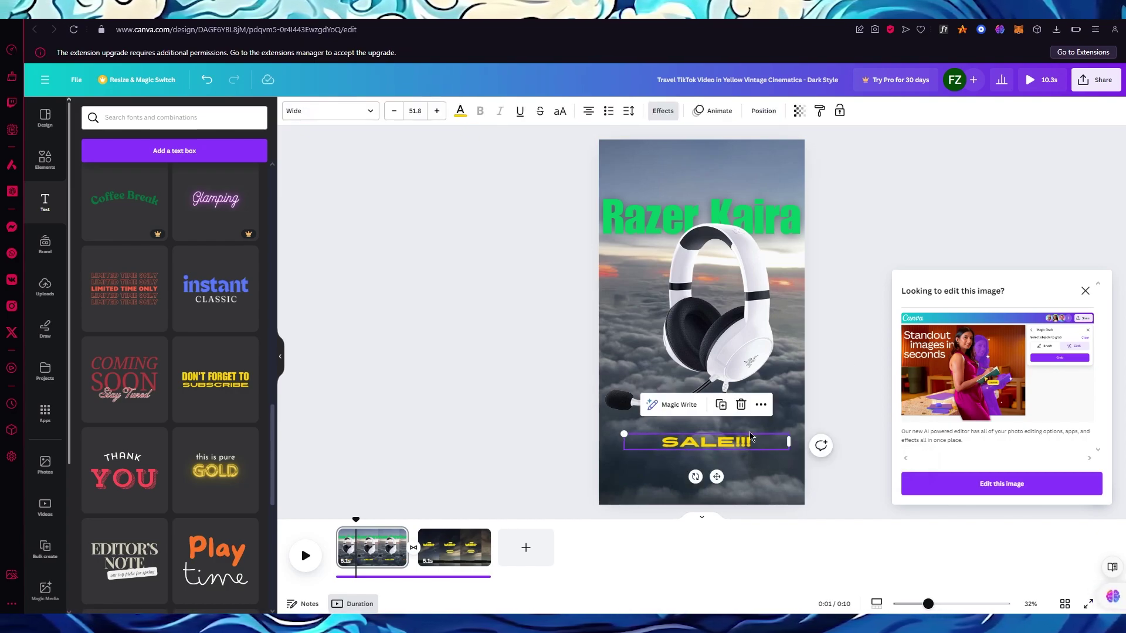
drag(789, 441, 858, 441)
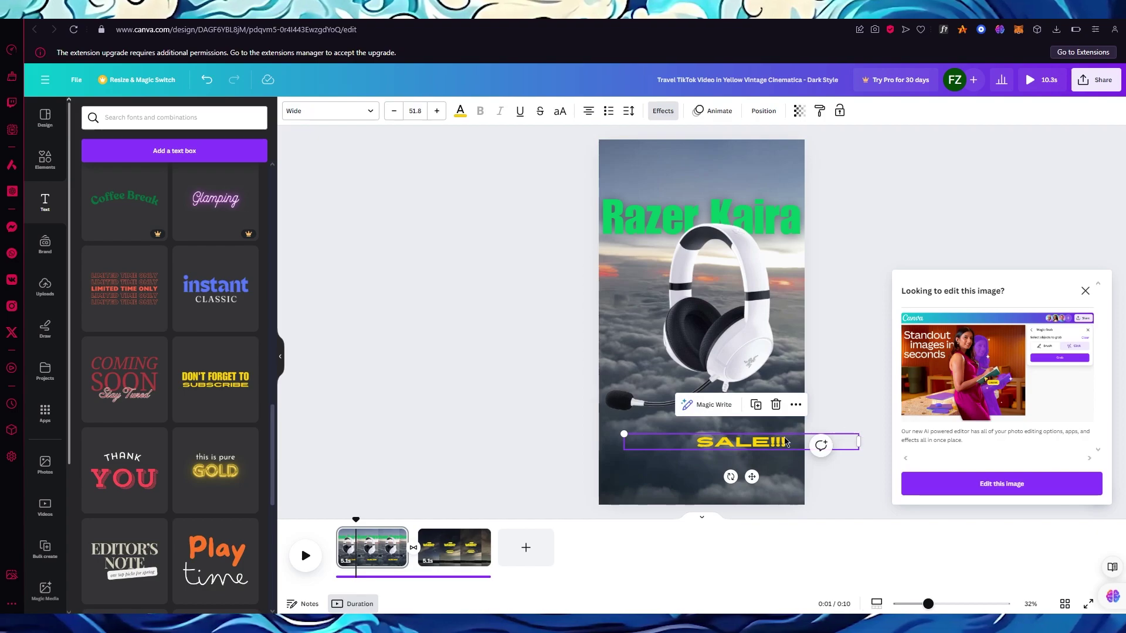
drag(782, 446, 757, 430)
click(852, 368)
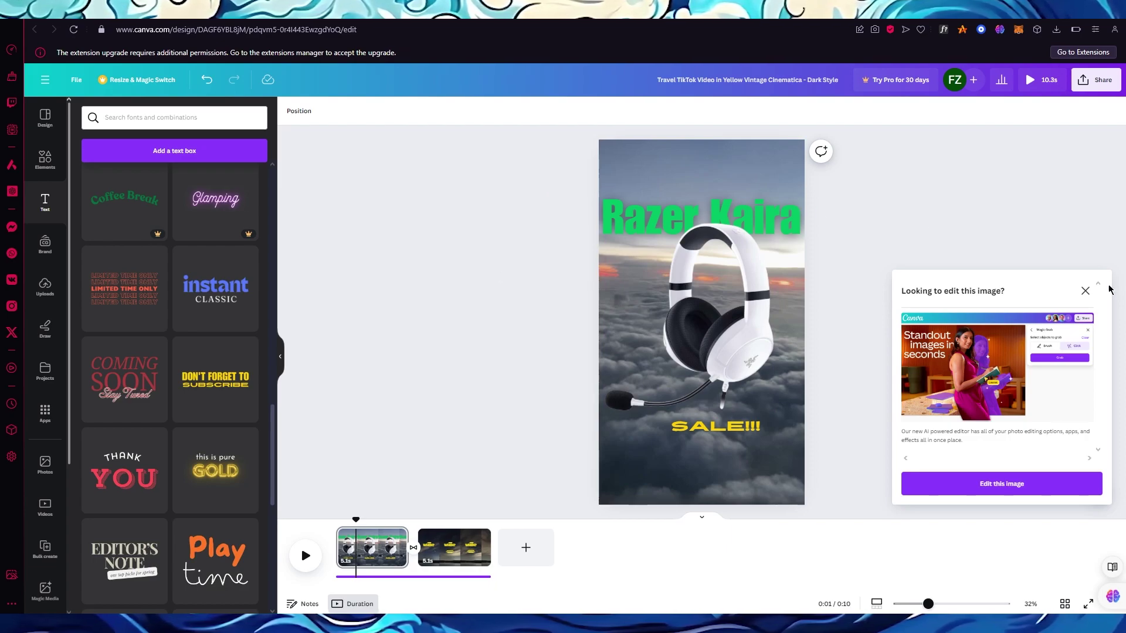
click(1085, 292)
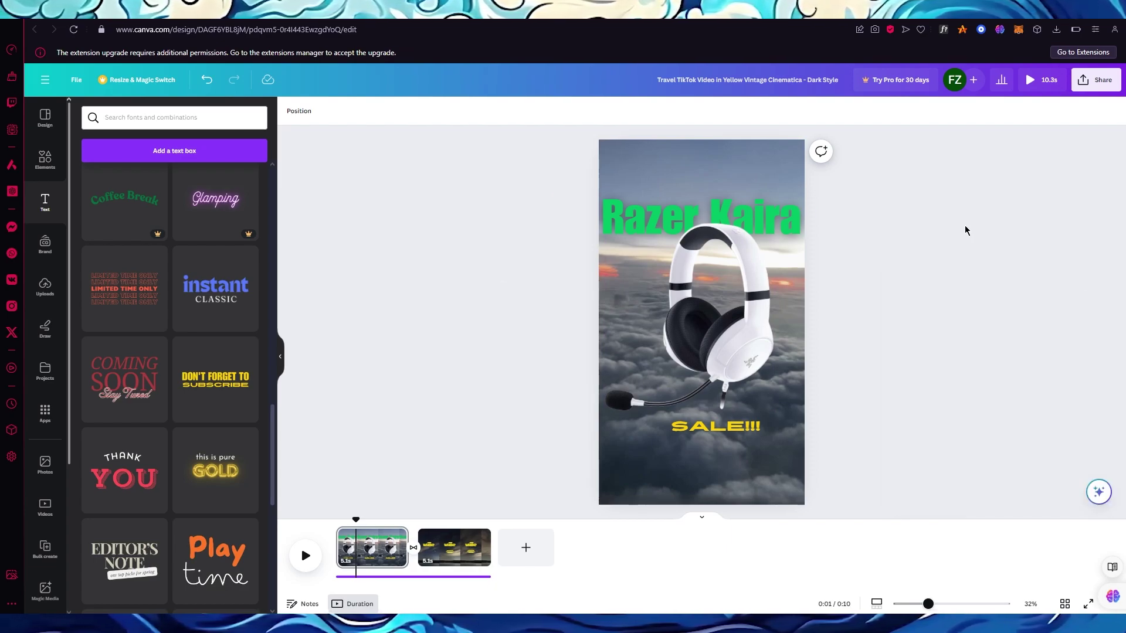
Delete the second page of the video and preview the remaining headset page
click(462, 554)
key(Delete)
click(306, 556)
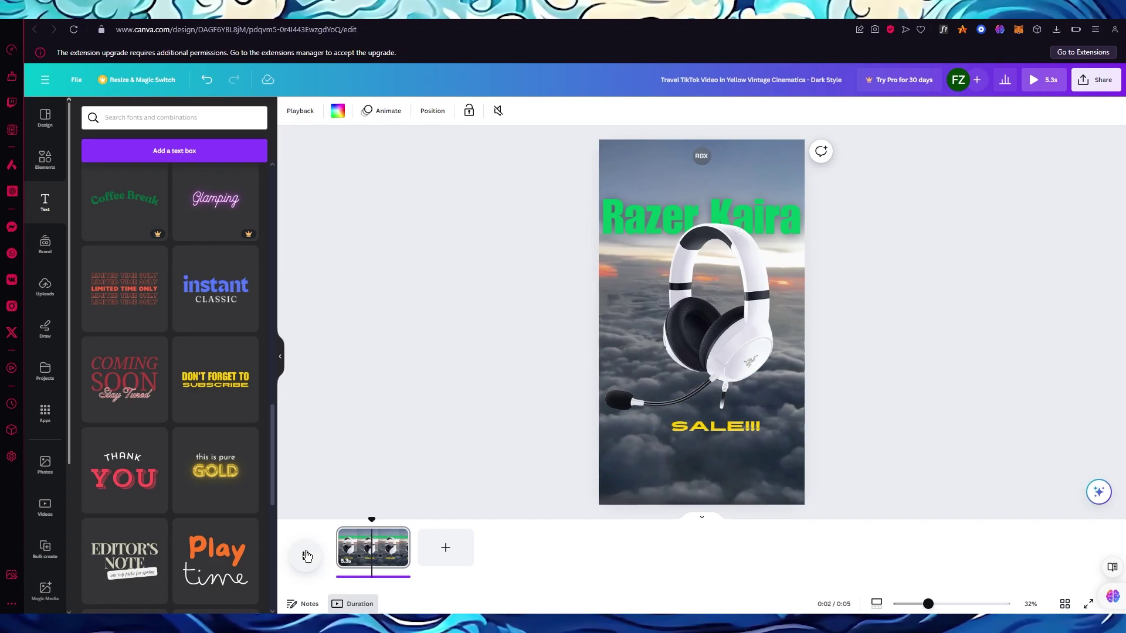
click(492, 415)
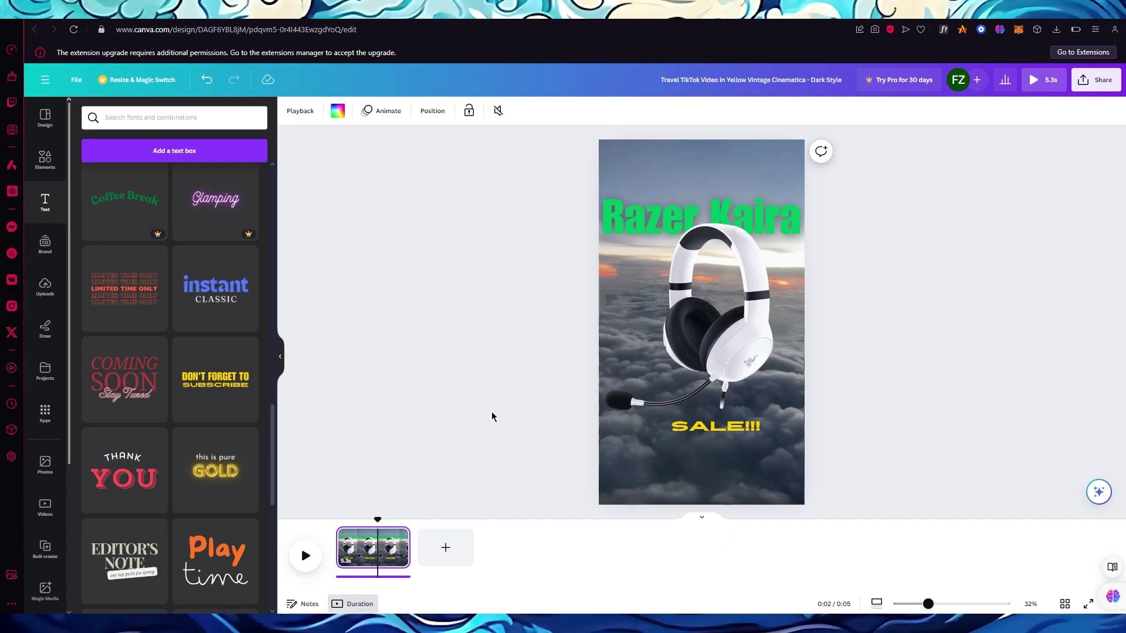
Download the finished design as an MP4 video
click(1095, 90)
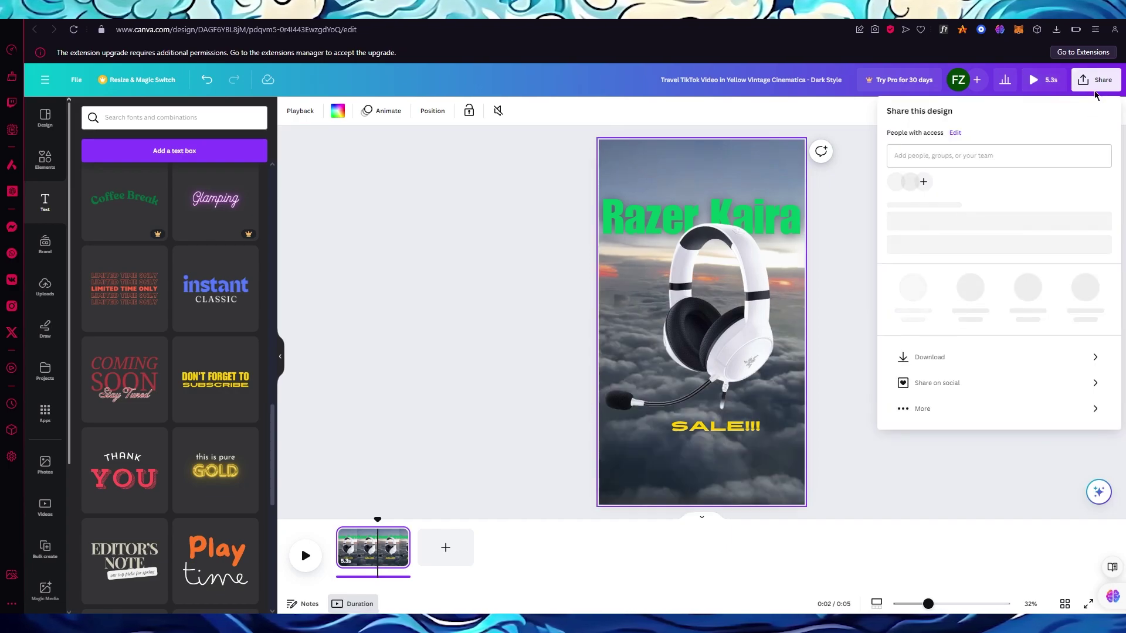
click(978, 366)
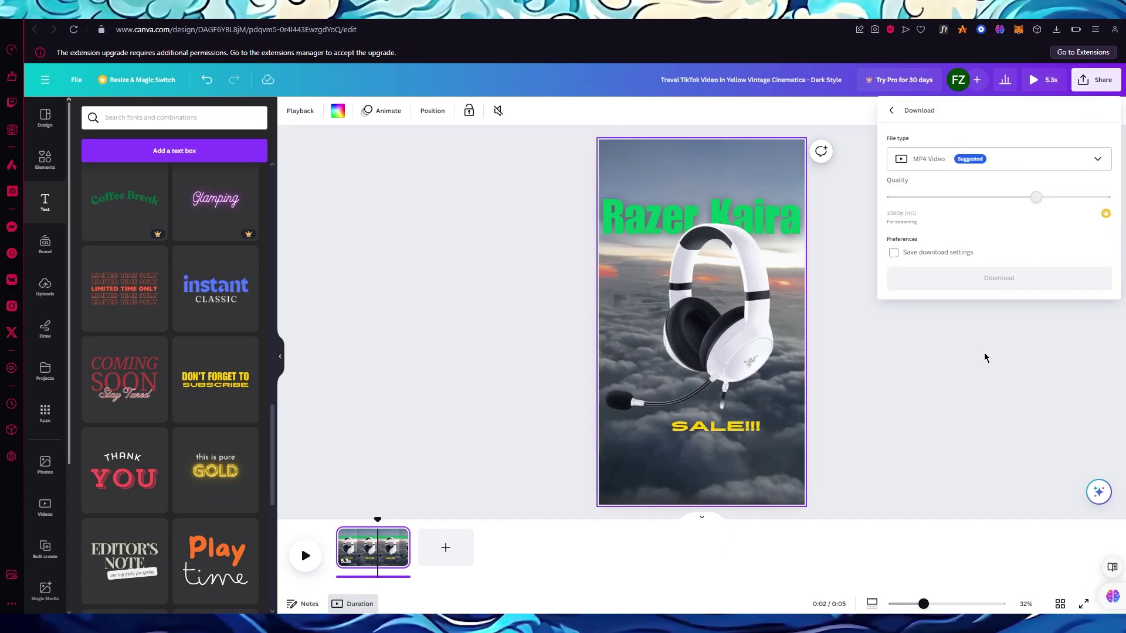
click(999, 278)
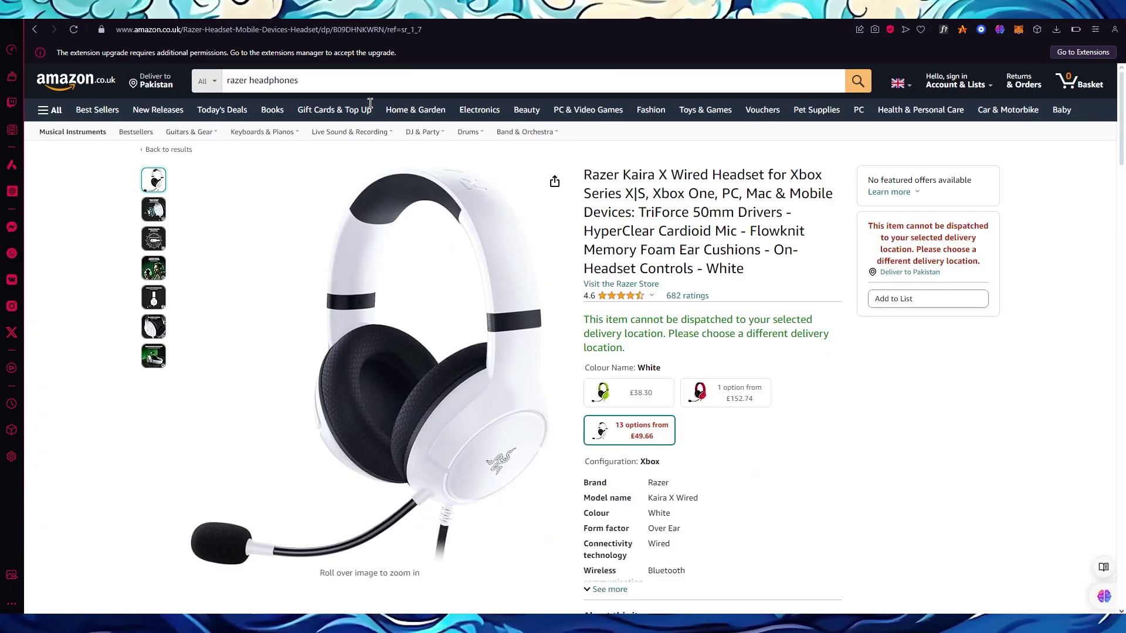
Return from the Amazon headset page to the TikTok search results for "amazon finds"
mouse_move(189, 131)
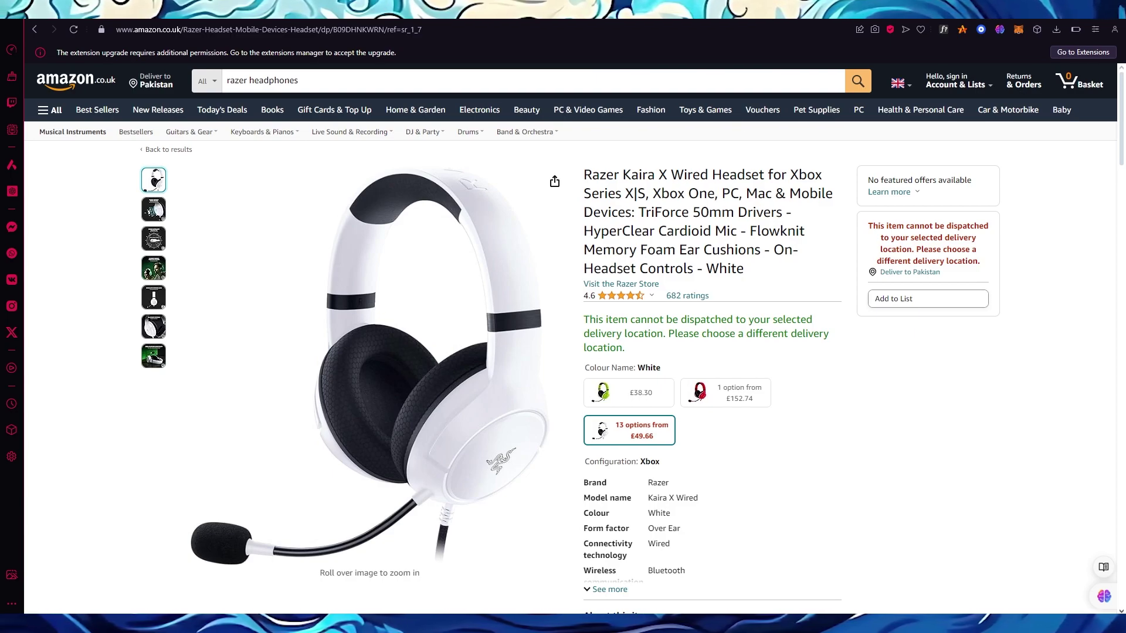
key(alt+Left)
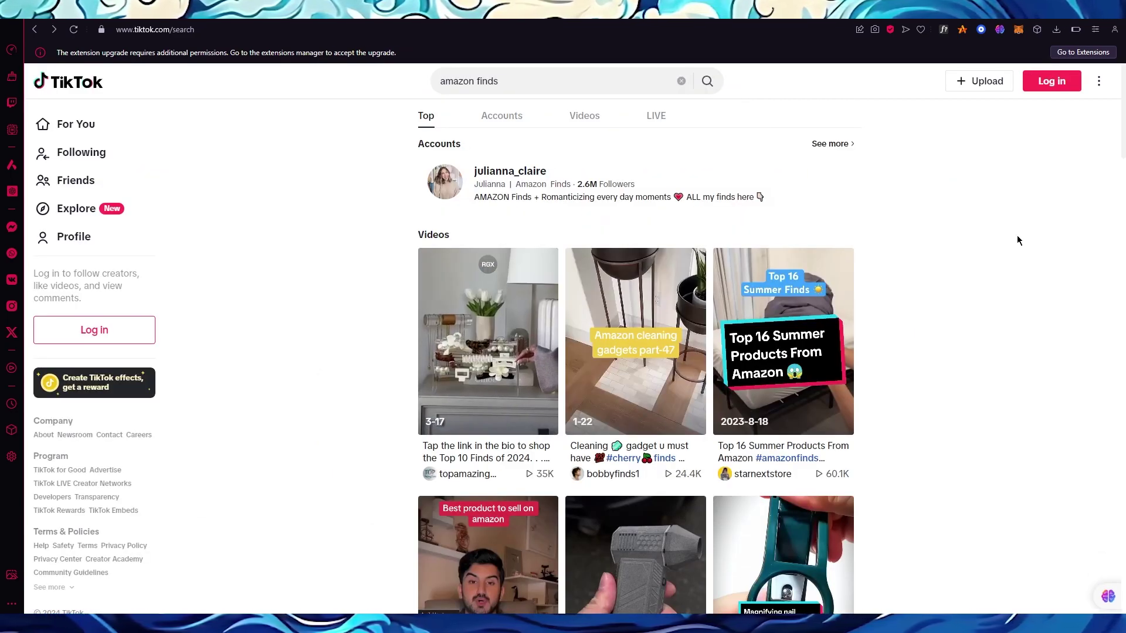